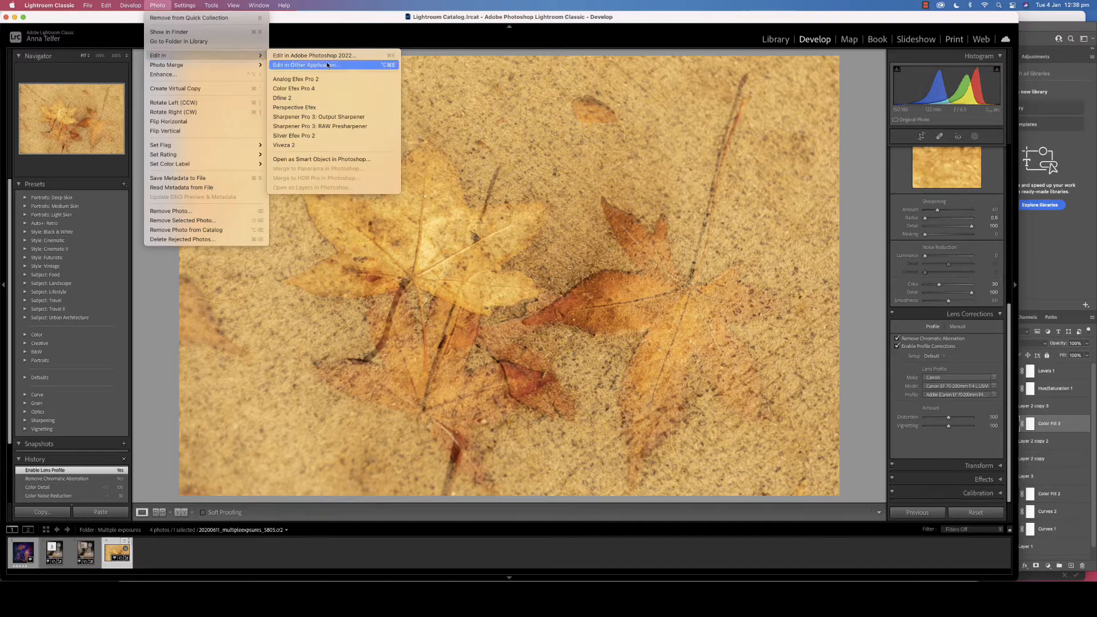
- Open the leaf photo in Adobe Photoshop 2022 and duplicate its Background layer
{"action": "left_click", "coordinate": [322, 56]}
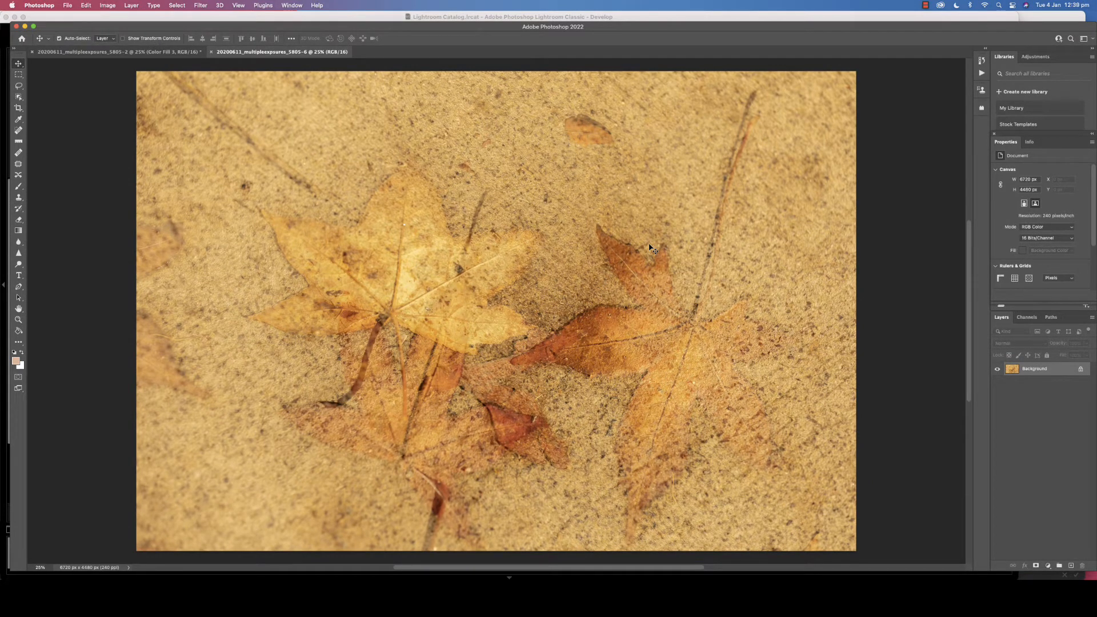
{"action": "key", "text": "super+j"}
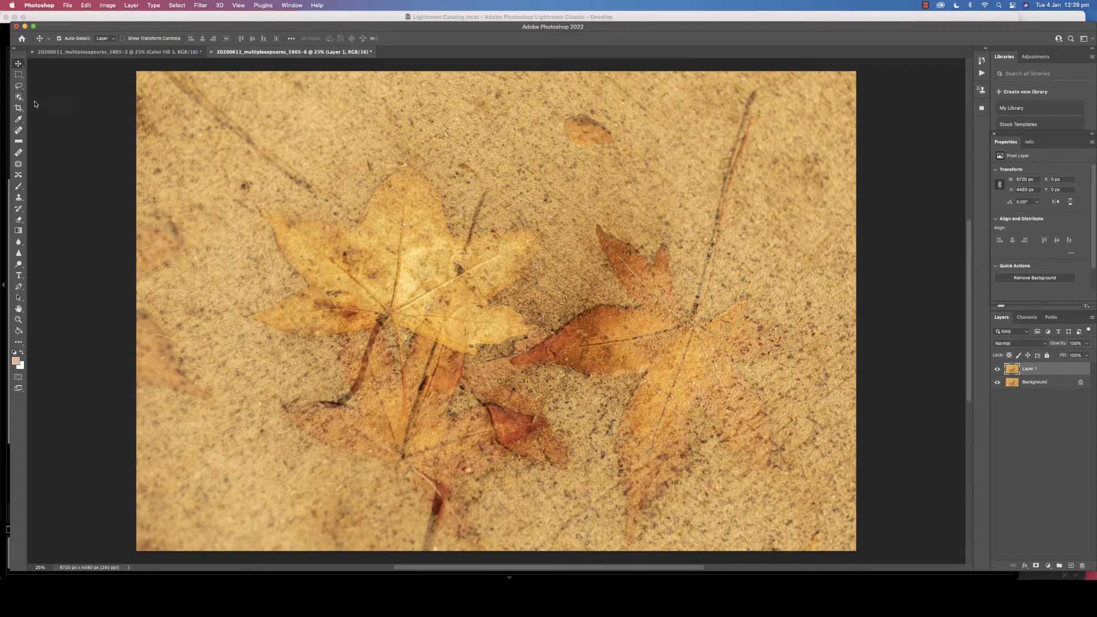
- Crop the image to a portrait frame about 3090 px wide at full height, around the orange leaf and its long stem
{"action": "left_click", "coordinate": [19, 108]}
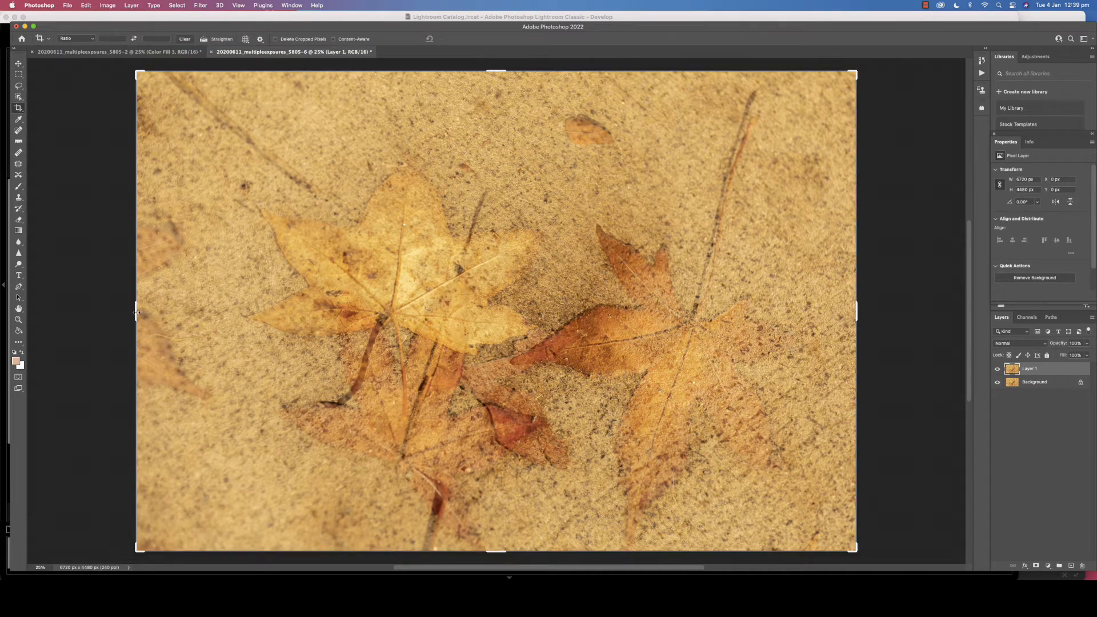
{"action": "left_click_drag", "start_coordinate": [136, 312], "coordinate": [316, 322]}
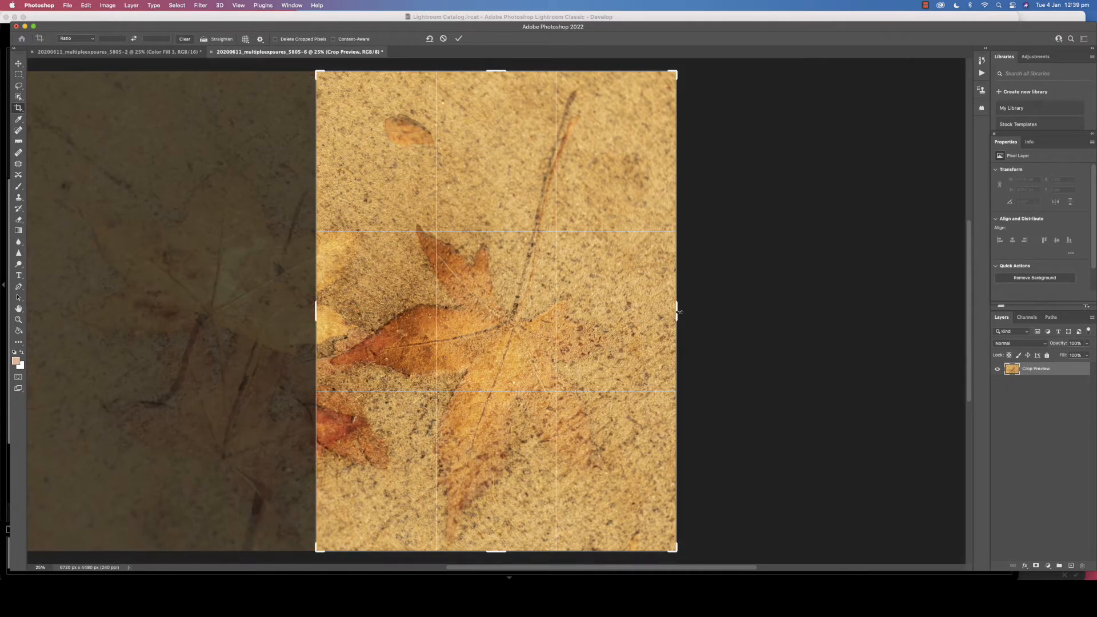
{"action": "left_click_drag", "start_coordinate": [678, 312], "coordinate": [662, 312]}
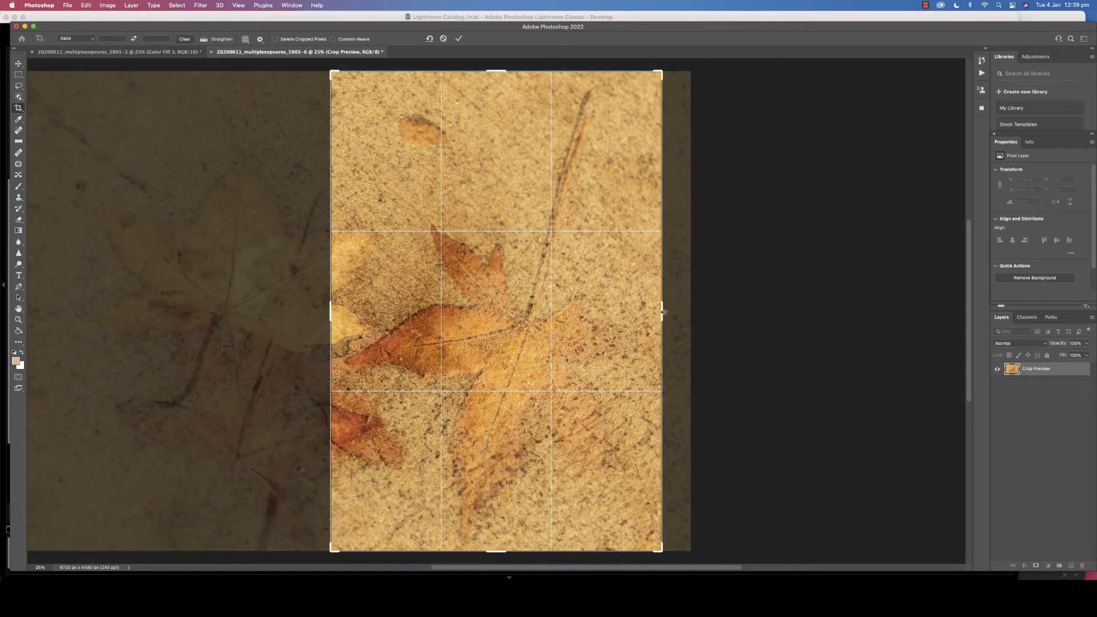
{"action": "left_click", "coordinate": [459, 39]}
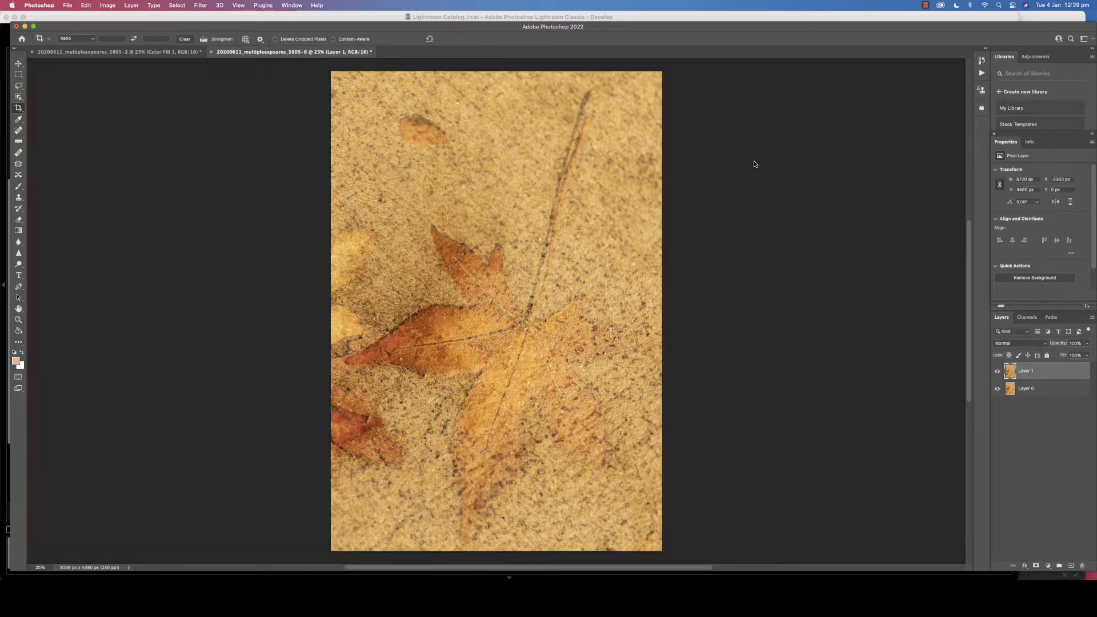
- Neutralize the colour cast of the duplicated layer with the Match Color adjustment
{"action": "left_click", "coordinate": [106, 6]}
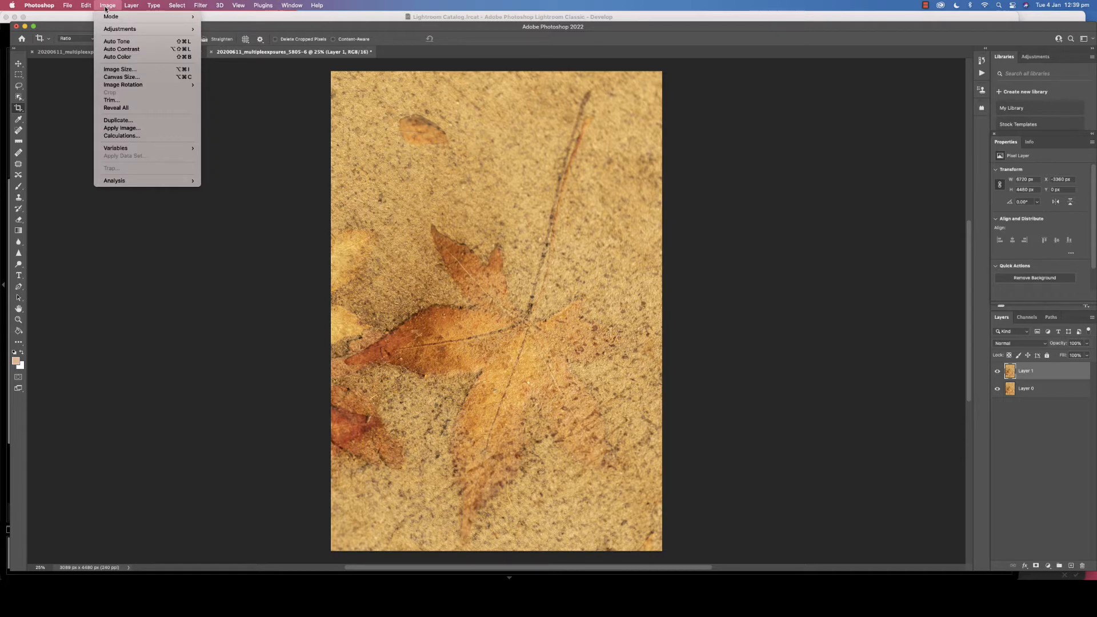
{"action": "mouse_move", "coordinate": [119, 29]}
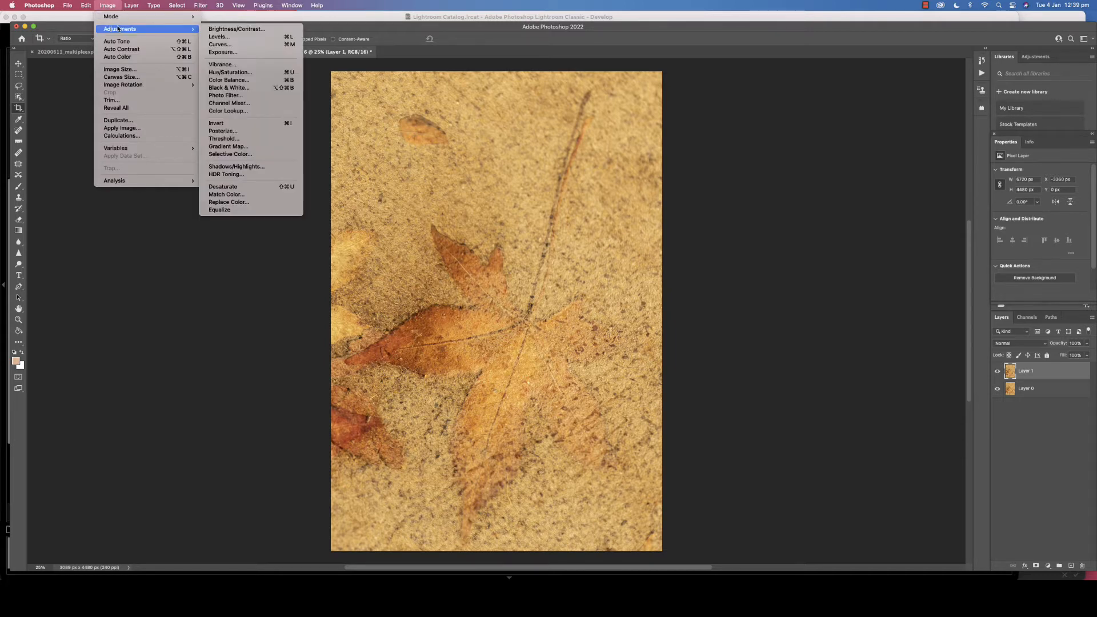
{"action": "left_click", "coordinate": [259, 195]}
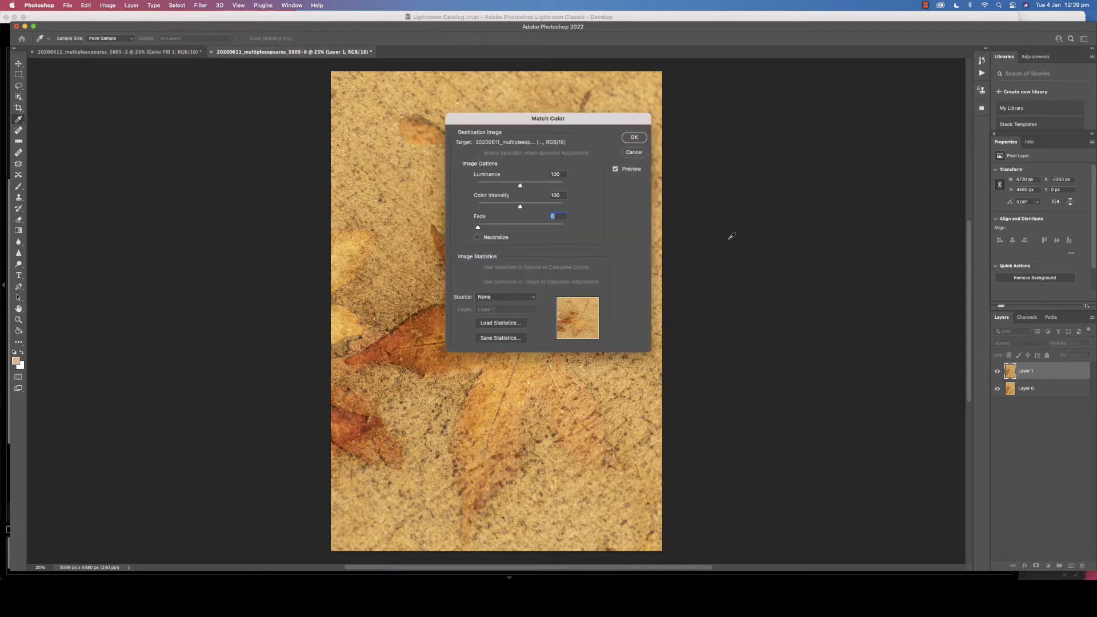
{"action": "left_click", "coordinate": [478, 238]}
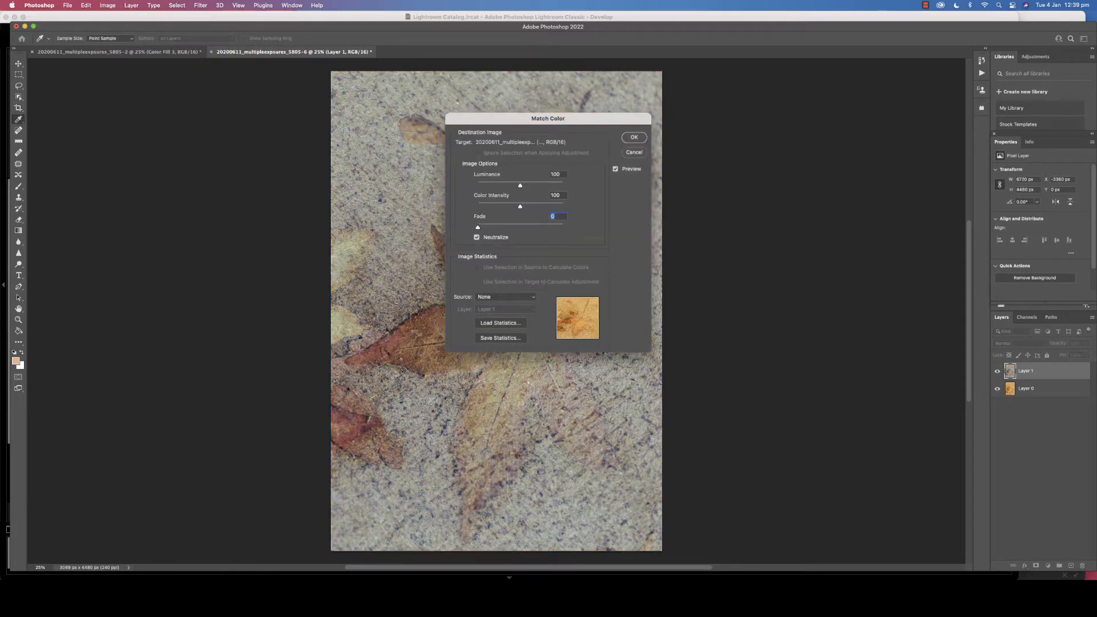
{"action": "left_click", "coordinate": [633, 138]}
{"action": "key", "text": "v"}
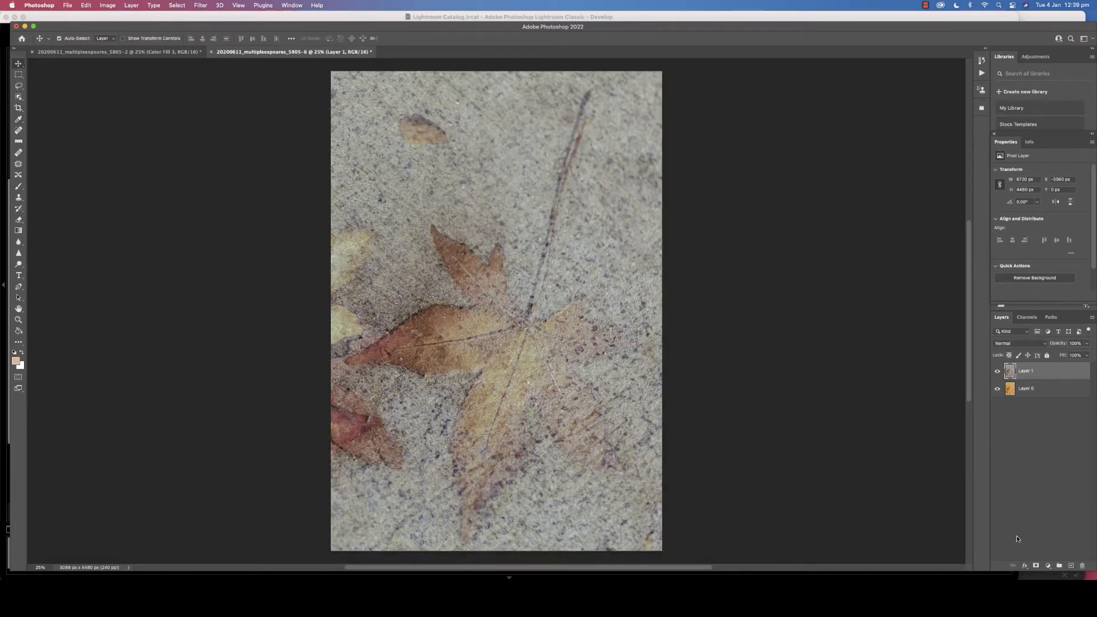
- Add a Curves adjustment layer and auto-correct it using the Enhance Per Channel Contrast algorithm
{"action": "left_click", "coordinate": [1047, 567]}
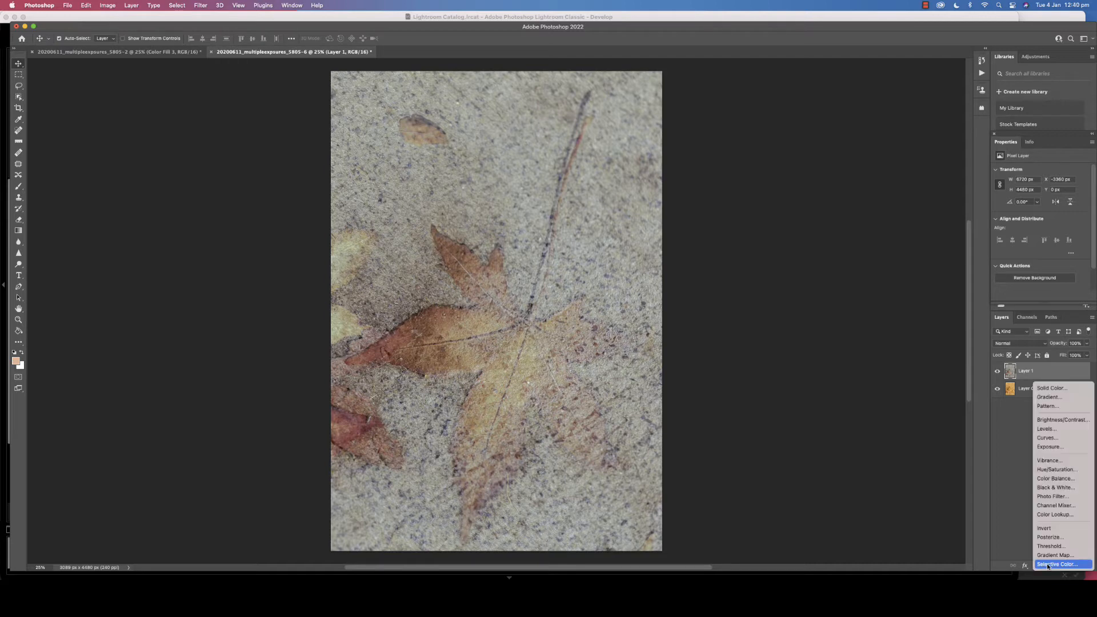
{"action": "left_click", "coordinate": [1049, 438]}
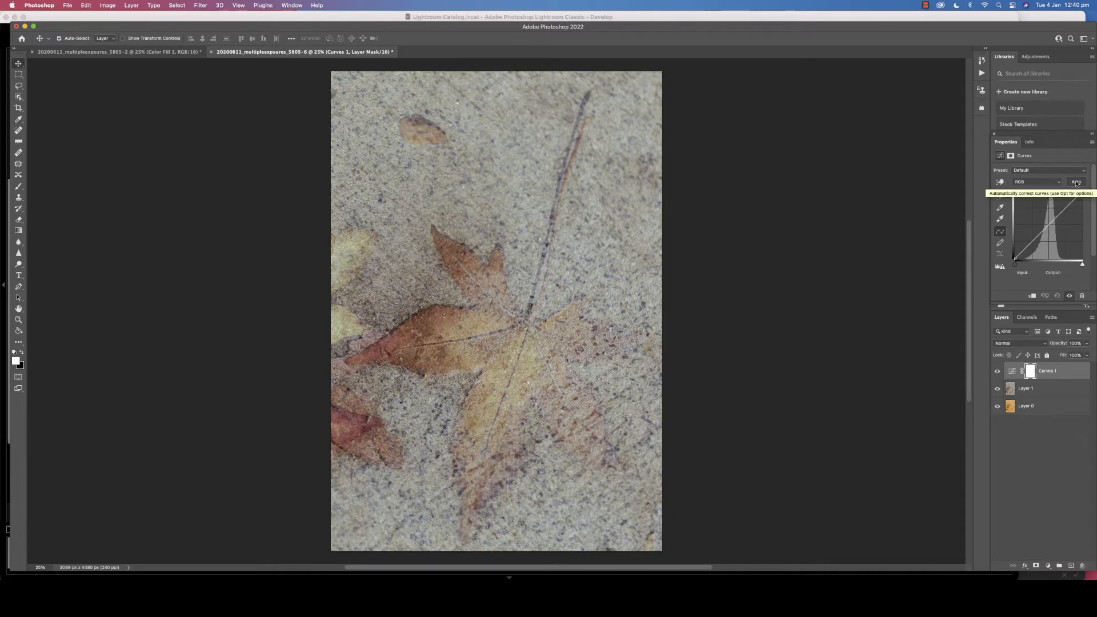
{"action": "left_click", "coordinate": [1077, 182]}
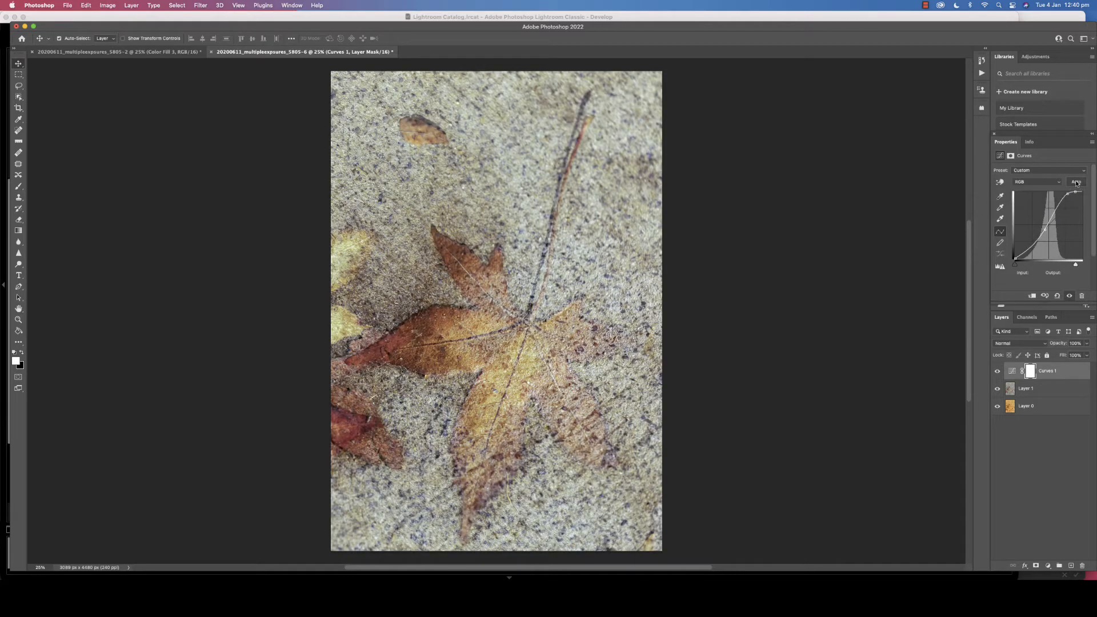
{"action": "left_click", "coordinate": [1077, 183], "text": "alt"}
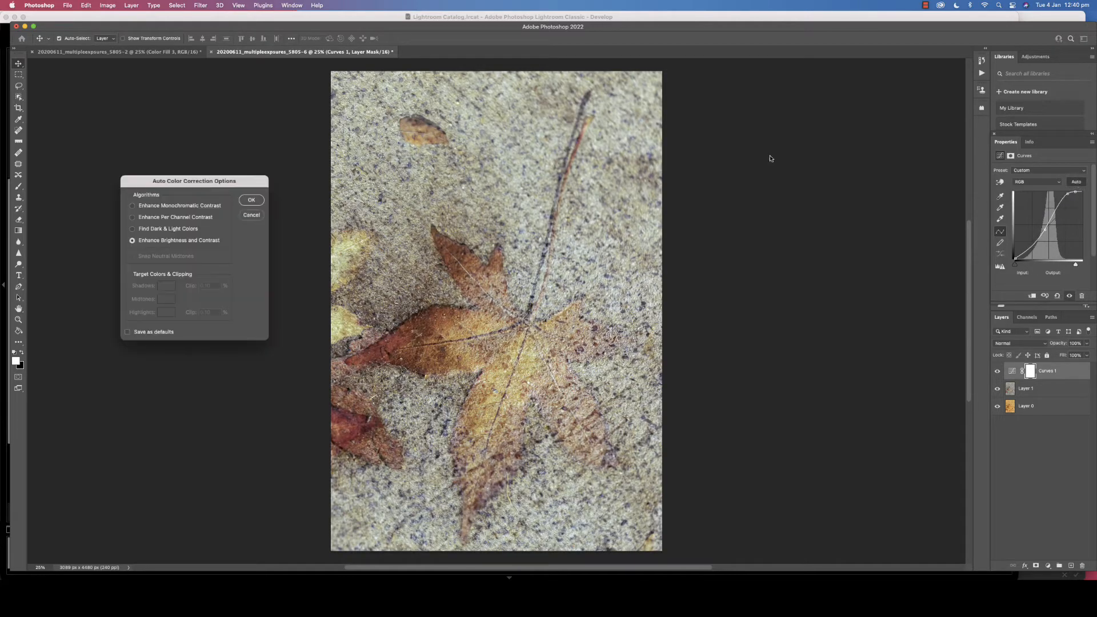
{"action": "left_click", "coordinate": [133, 218]}
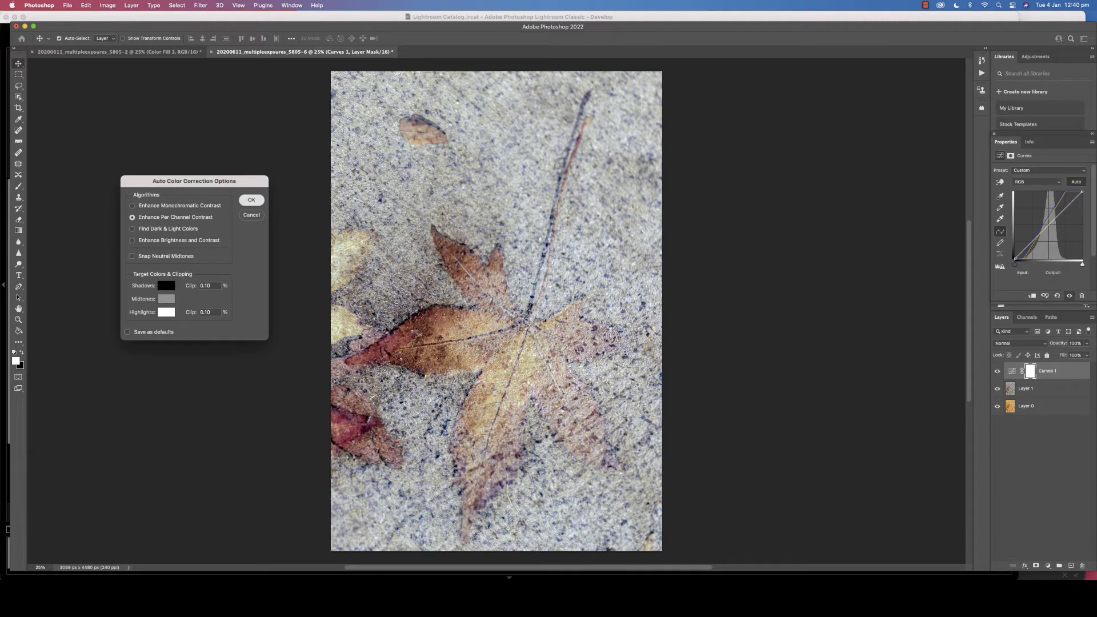
{"action": "left_click", "coordinate": [247, 200]}
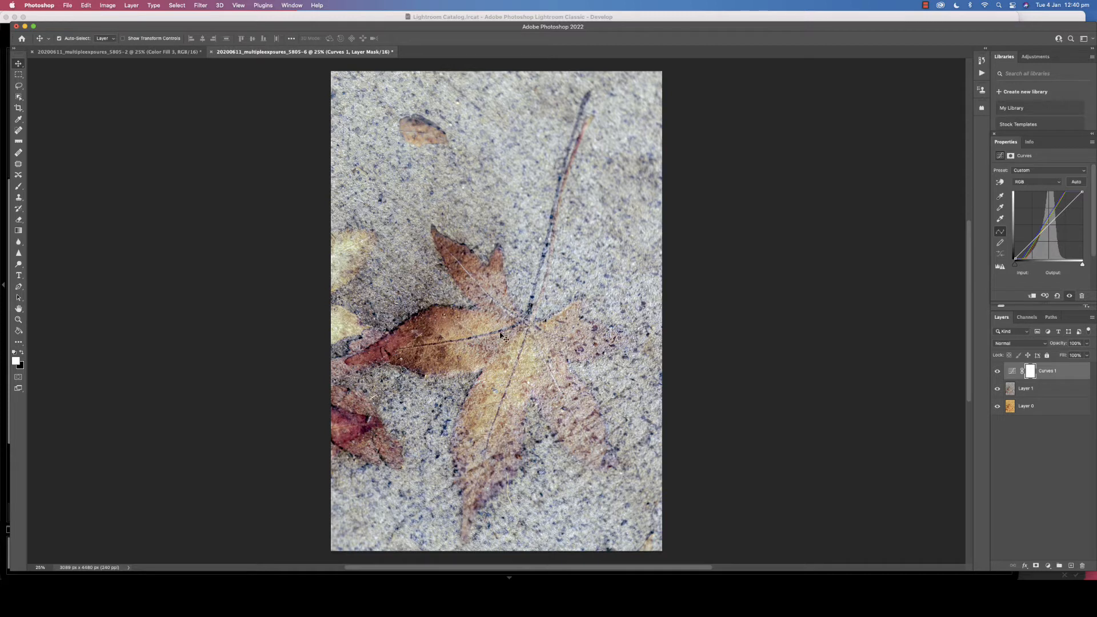
- Add a second Curves adjustment layer with a gentle S-curve, darkening shadows and raising highlights to about input 187, output 192, and compare its effect
{"action": "left_click", "coordinate": [1048, 566]}
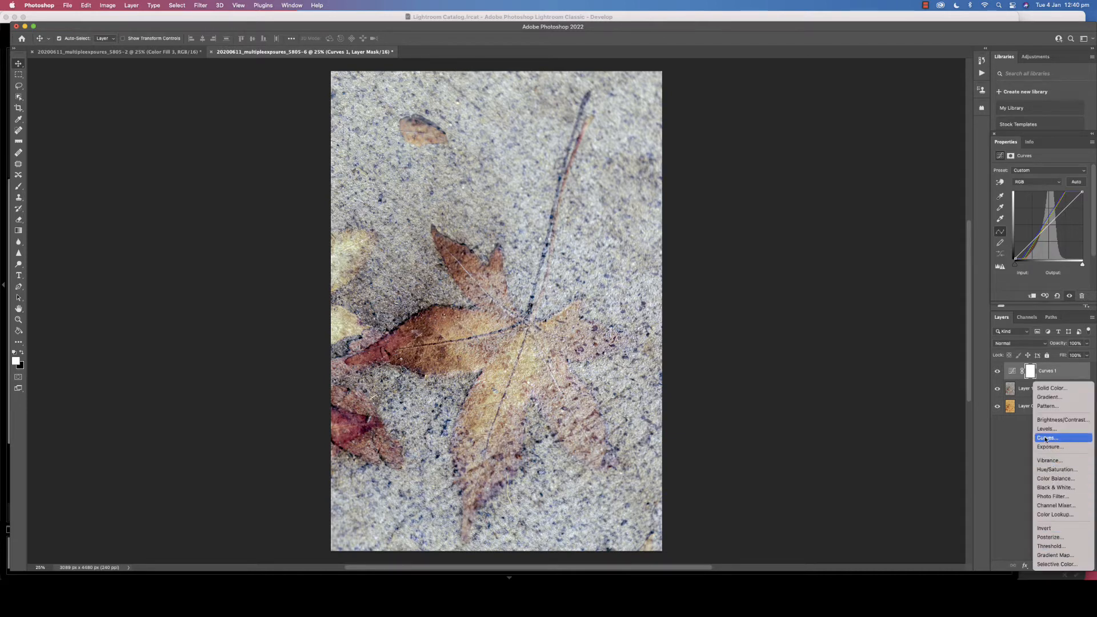
{"action": "left_click", "coordinate": [1045, 439]}
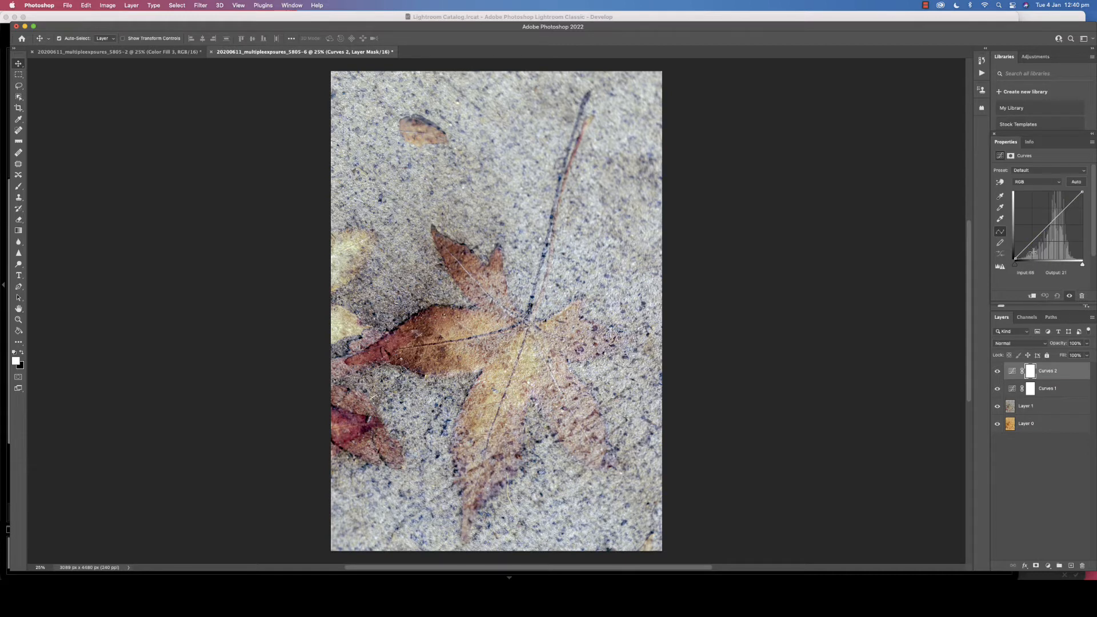
{"action": "left_click_drag", "start_coordinate": [1032, 240], "coordinate": [1032, 241]}
{"action": "left_click", "coordinate": [1033, 241]}
{"action": "left_click", "coordinate": [1065, 208]}
{"action": "left_click_drag", "start_coordinate": [1032, 242], "coordinate": [1035, 246]}
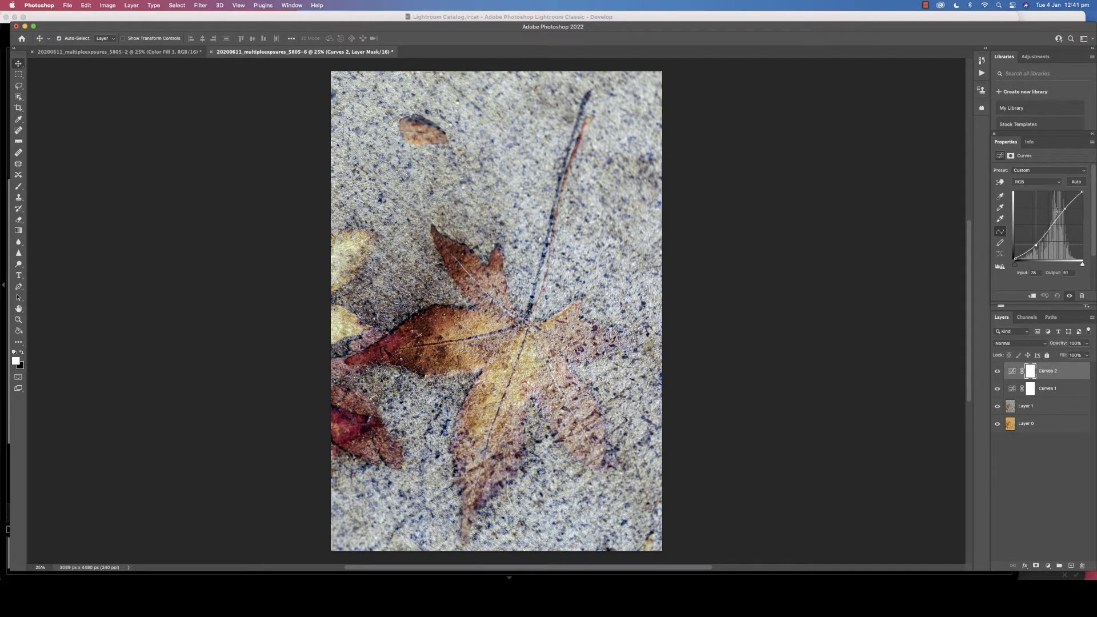
{"action": "left_click", "coordinate": [1066, 208]}
{"action": "left_click_drag", "start_coordinate": [1066, 208], "coordinate": [1064, 208]}
{"action": "left_click", "coordinate": [997, 372]}
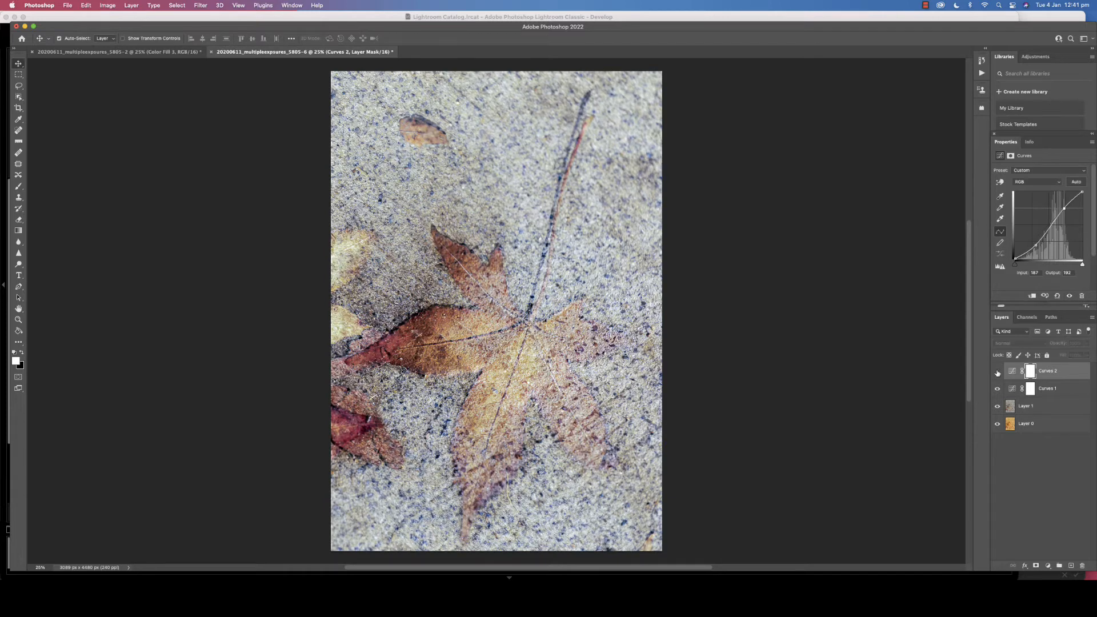
{"action": "left_click", "coordinate": [997, 372]}
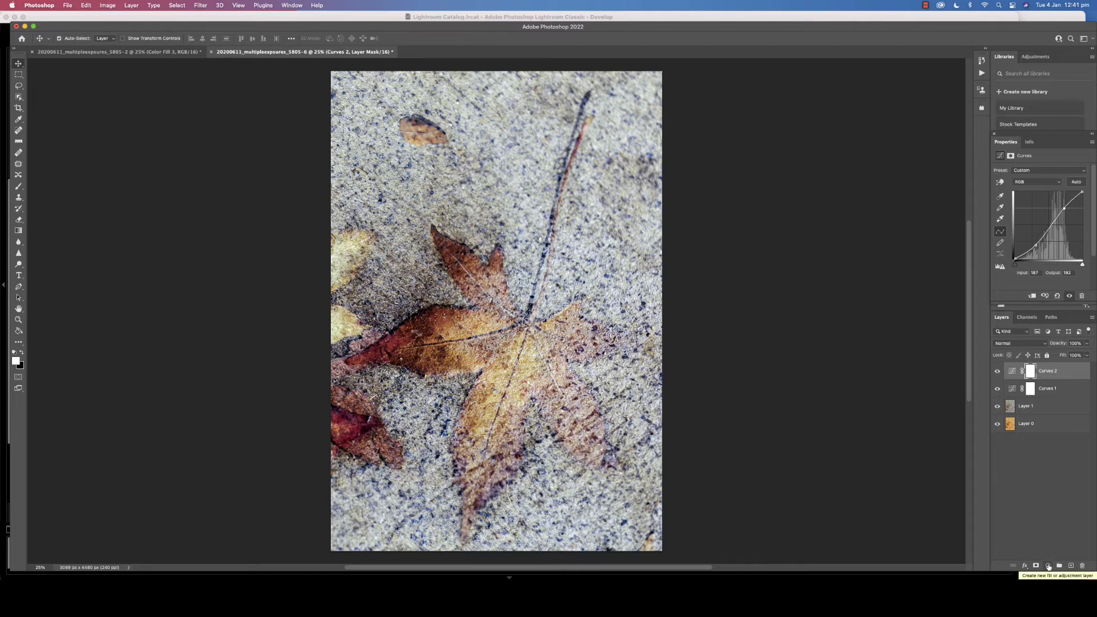
- Add a Solid Color fill layer with hex colour 55565c and set its blend mode to Lighten
{"action": "left_click", "coordinate": [1049, 566]}
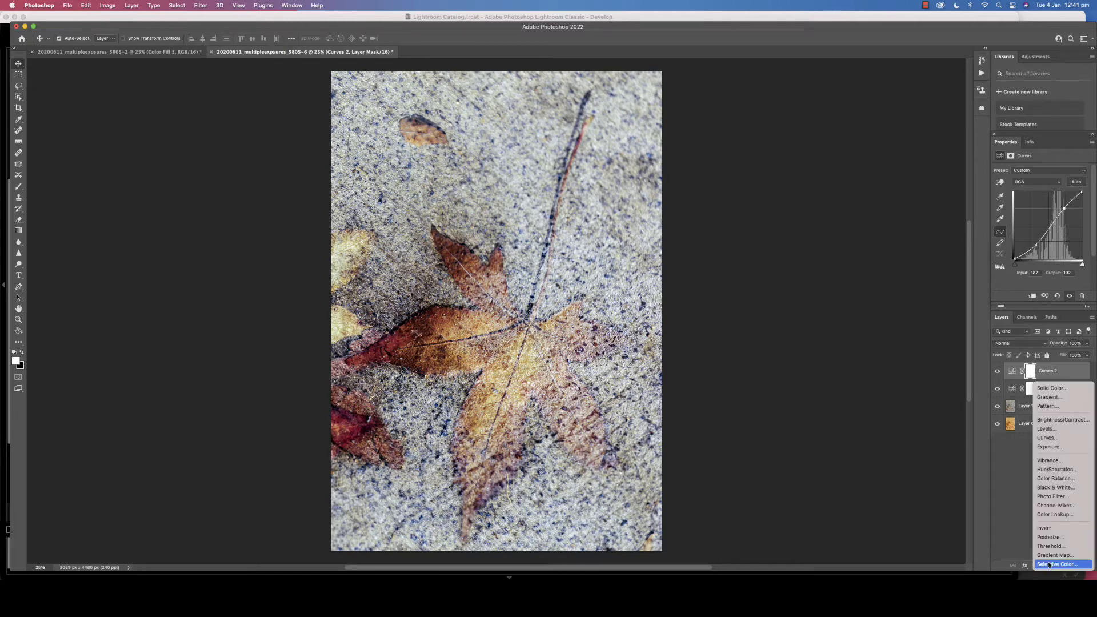
{"action": "left_click", "coordinate": [1064, 389]}
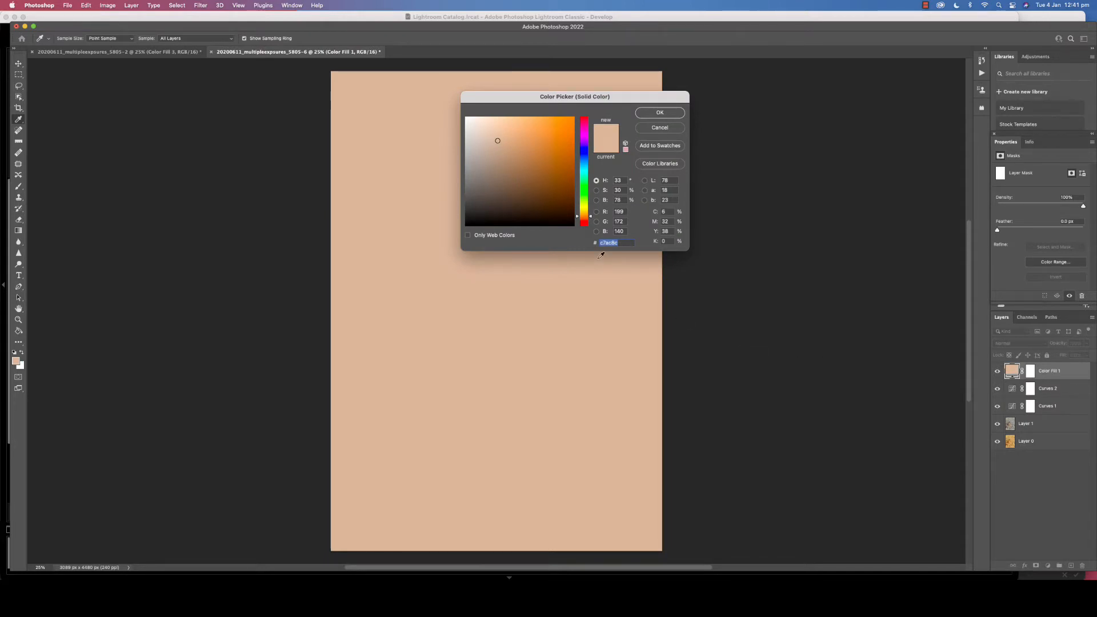
{"action": "type", "text": "5"}
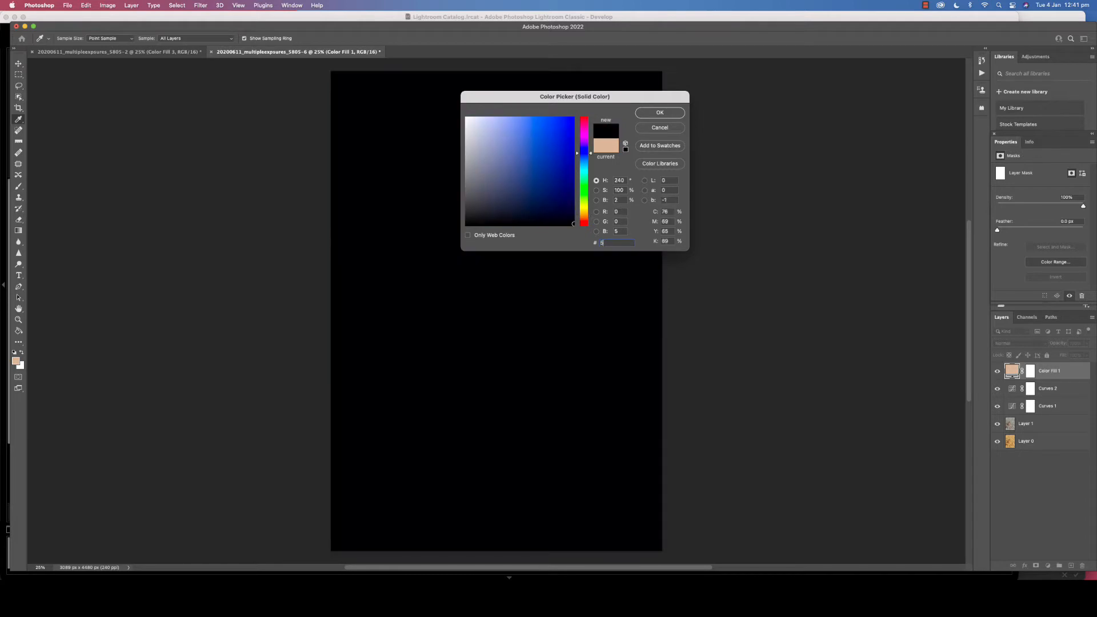
{"action": "type", "text": "55565c"}
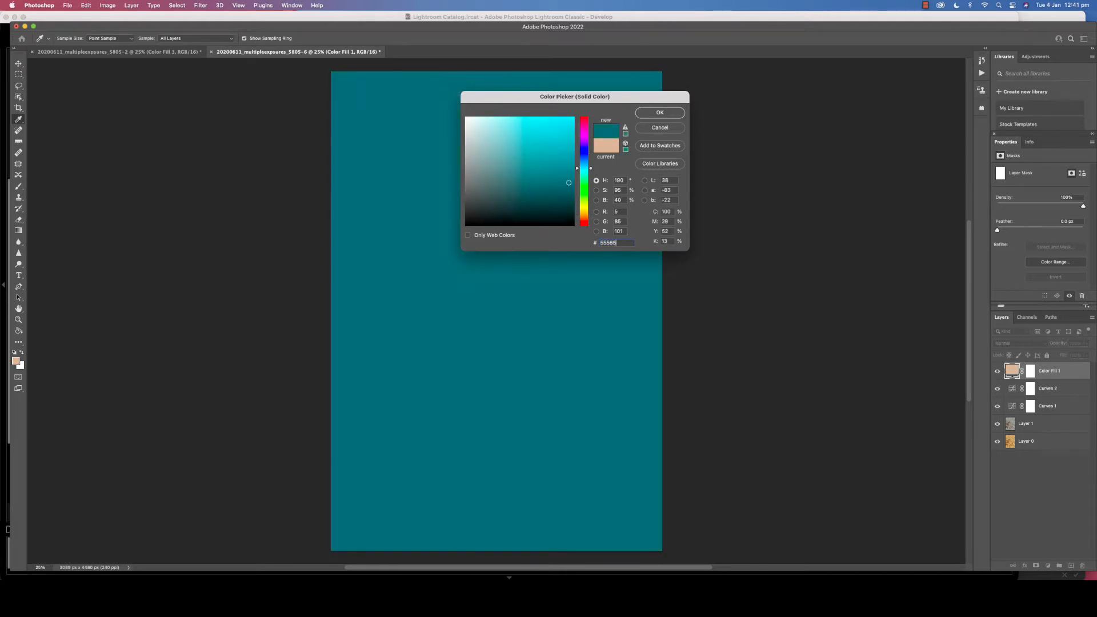
{"action": "left_click", "coordinate": [659, 113]}
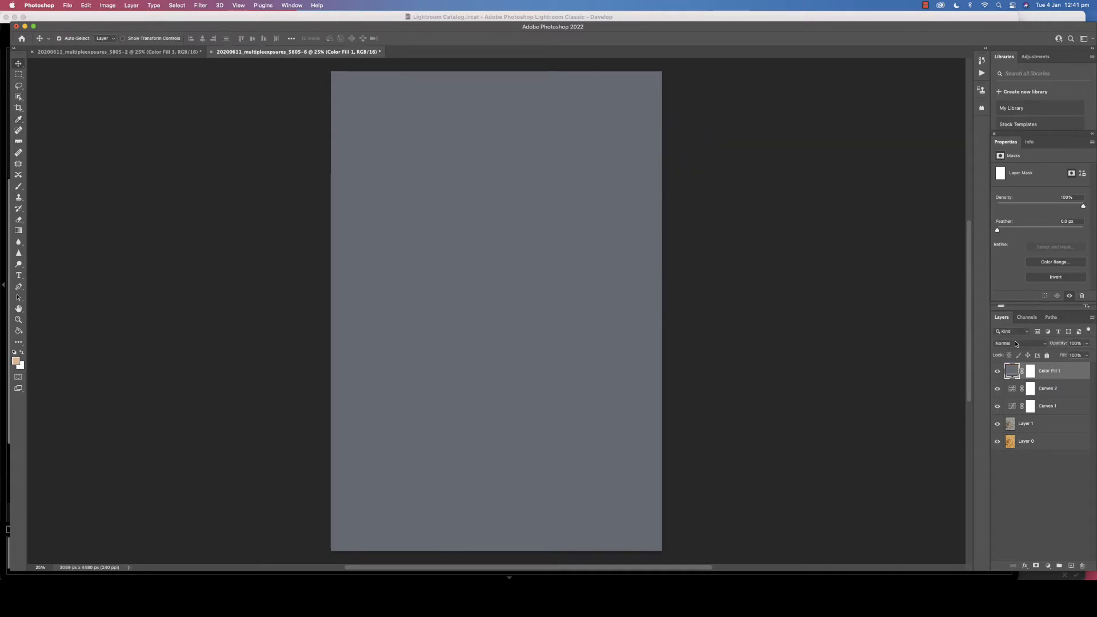
{"action": "left_click", "coordinate": [1046, 346]}
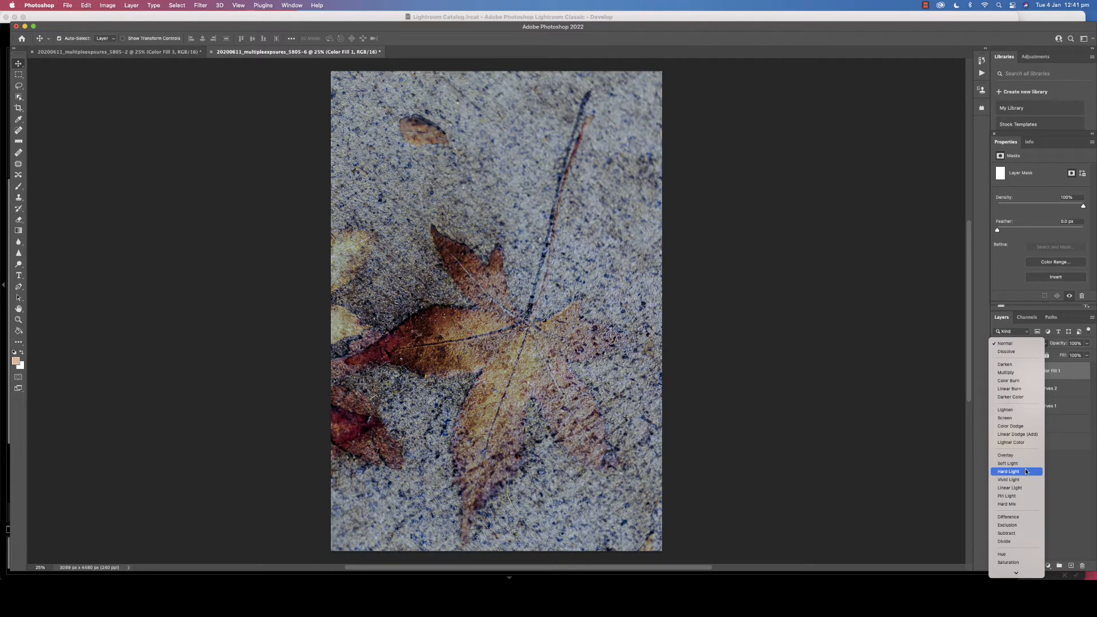
{"action": "left_click", "coordinate": [1017, 410]}
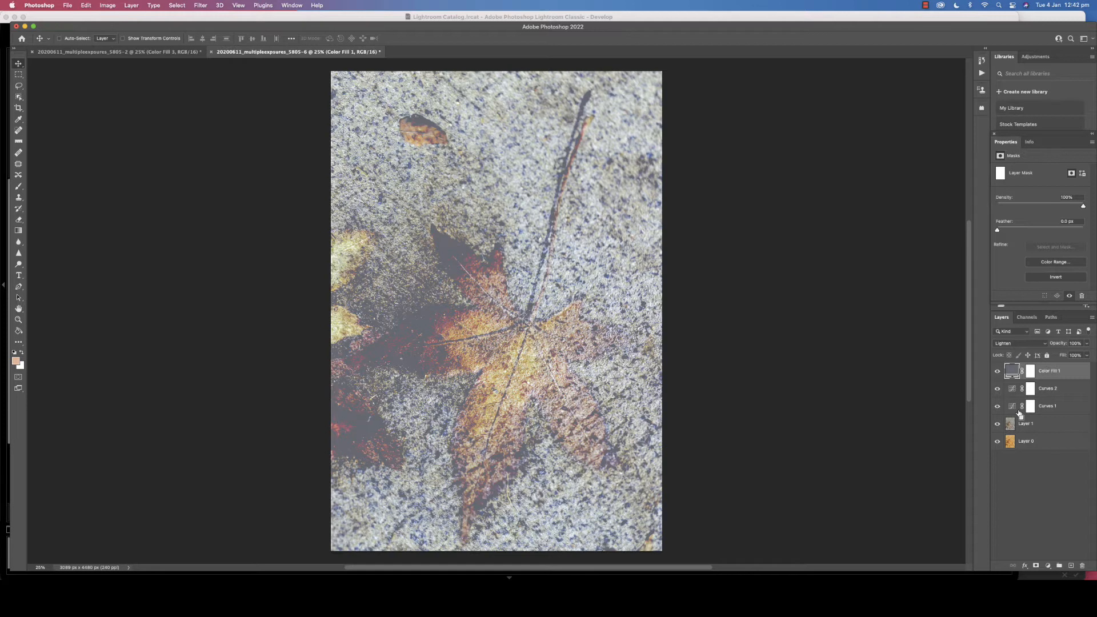
- Stamp all visible layers into a new merged layer and duplicate that layer
{"action": "key", "text": "super+alt+shift+e"}
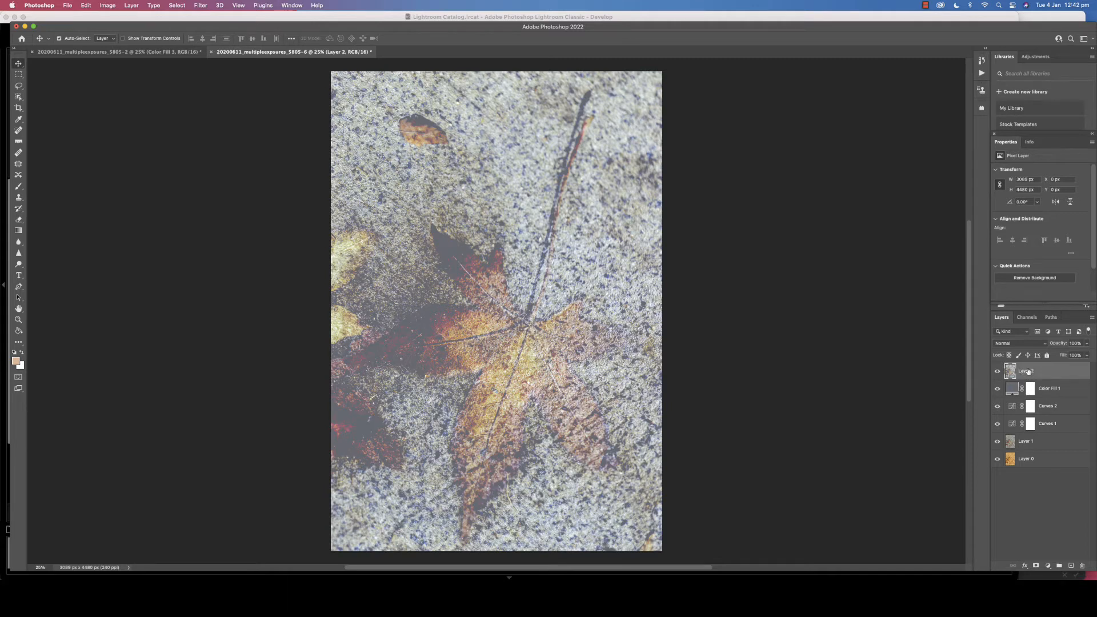
{"action": "key", "text": "super+j"}
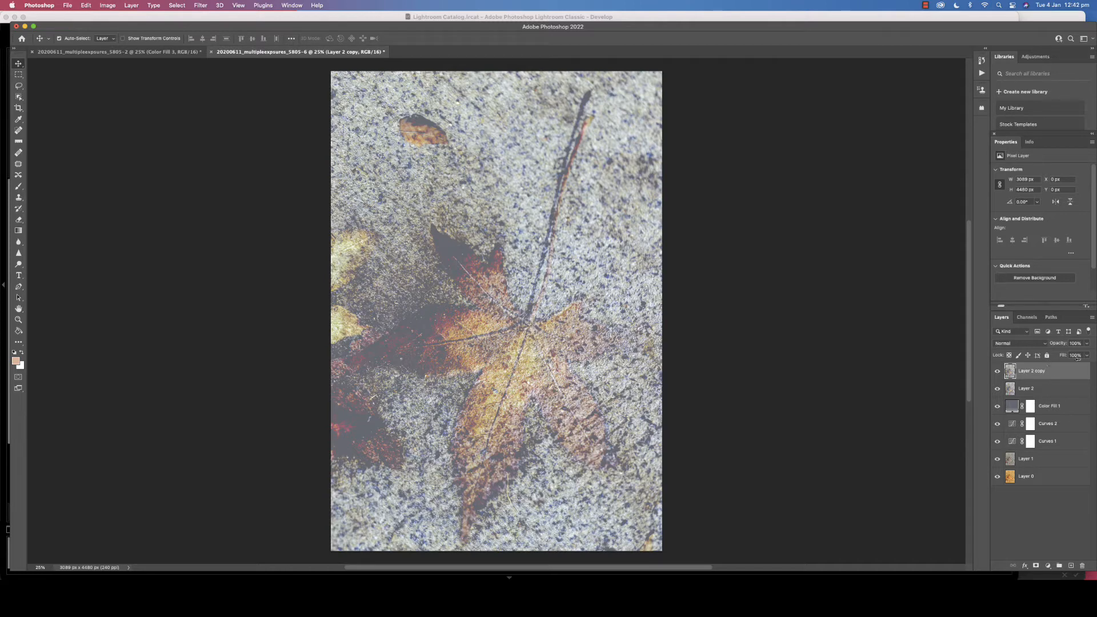
- Apply the Find Edges filter to the duplicated merged layer and invert its colours
{"action": "left_click", "coordinate": [203, 7]}
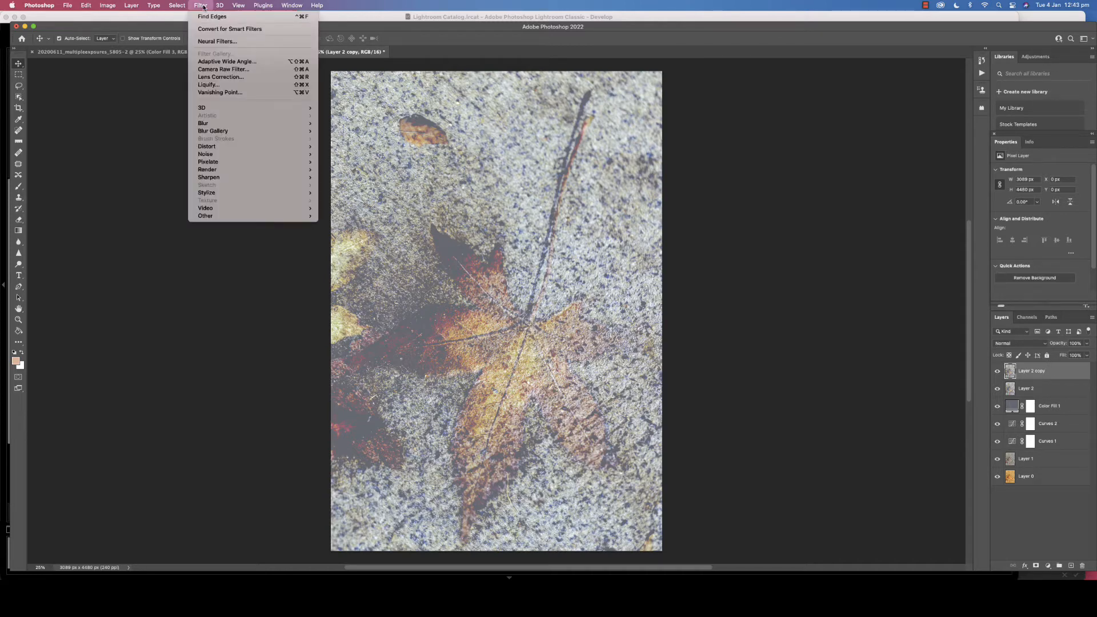
{"action": "mouse_move", "coordinate": [225, 193]}
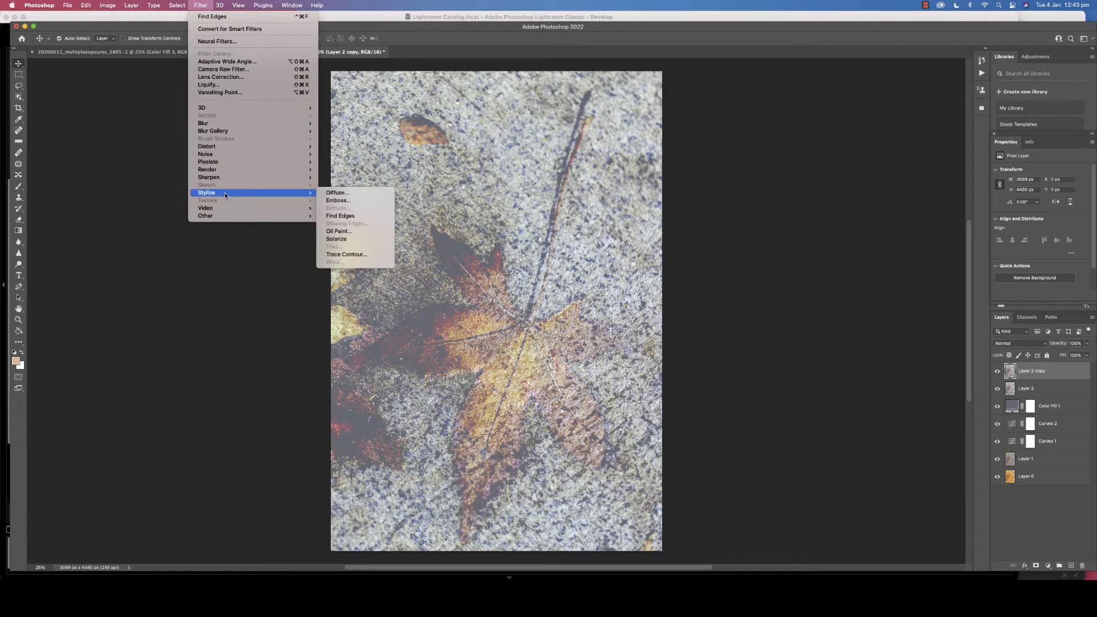
{"action": "left_click", "coordinate": [350, 217]}
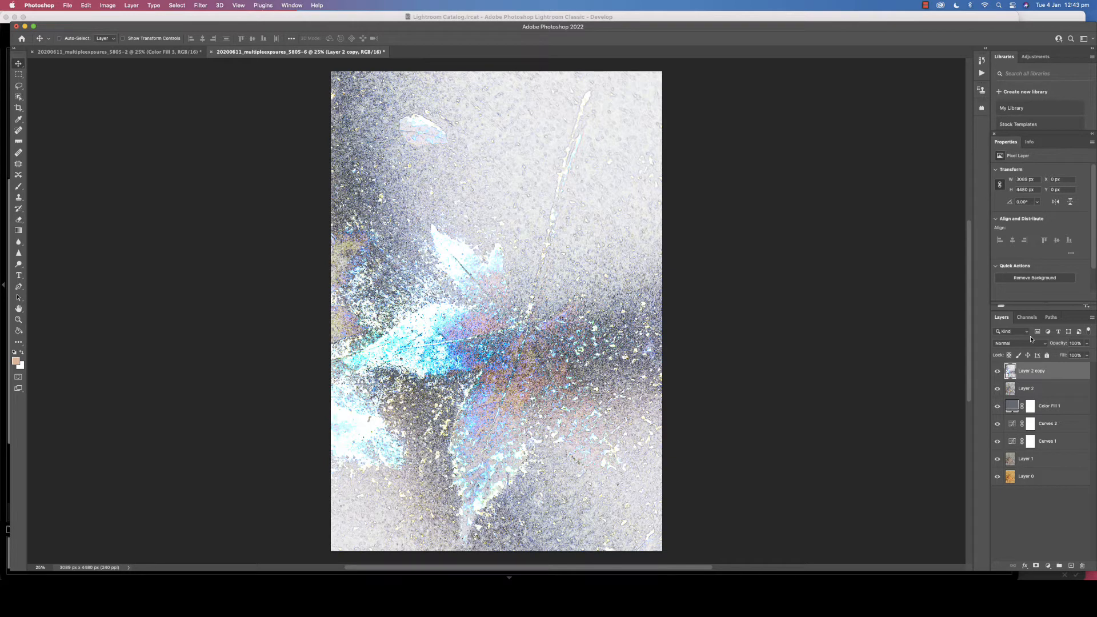
{"action": "key", "text": "super+i"}
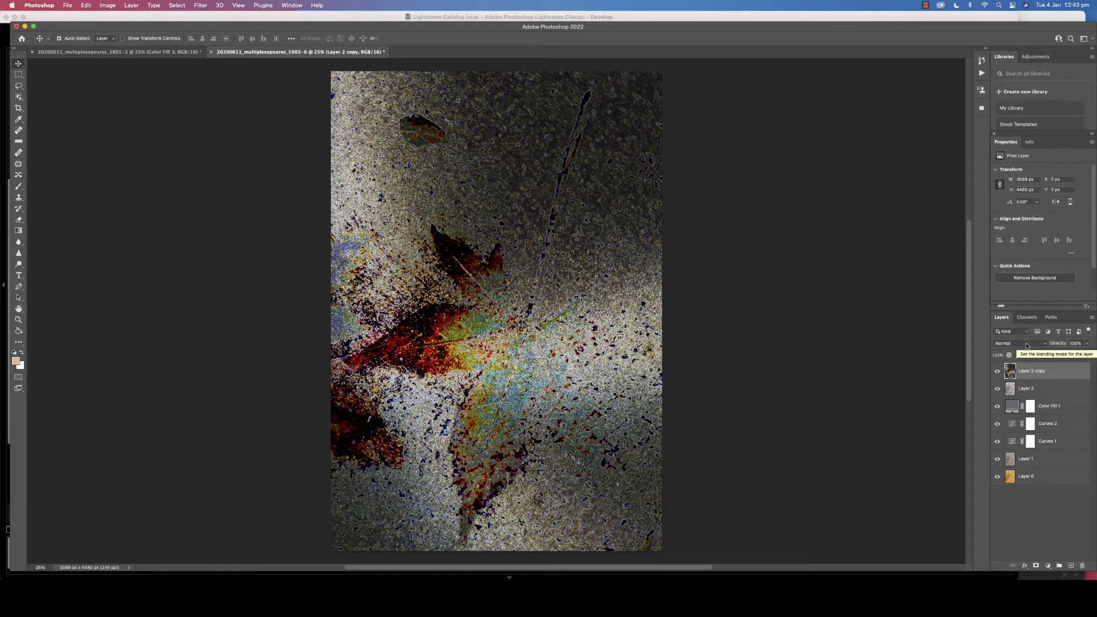
- Set the blend mode of the inverted Find Edges layer to Luminosity
{"action": "left_click", "coordinate": [1044, 345]}
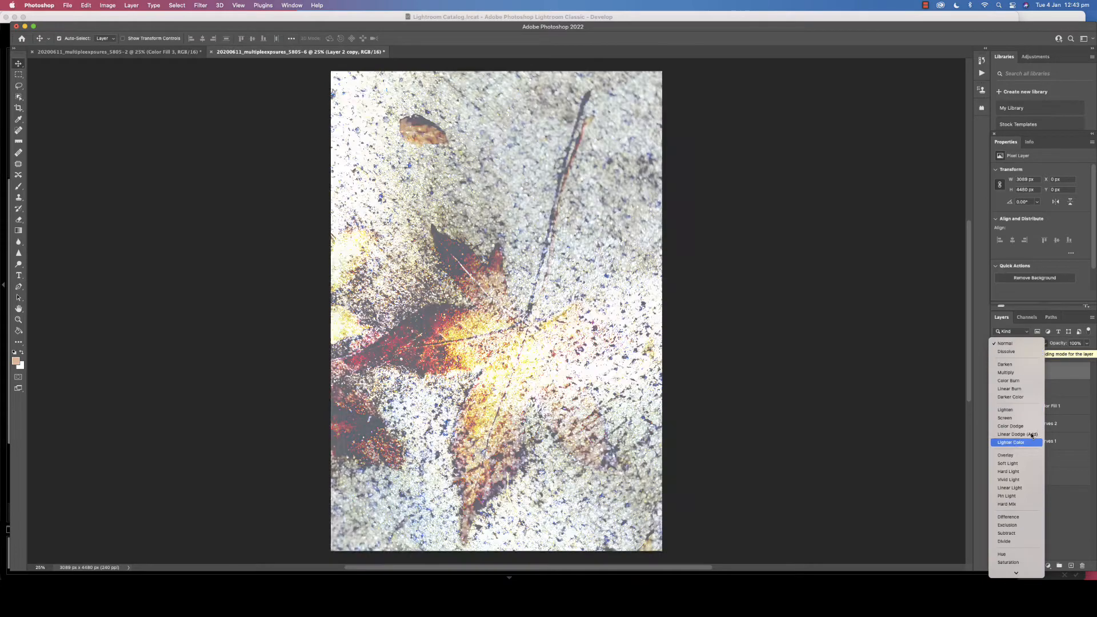
{"action": "left_click", "coordinate": [1018, 573]}
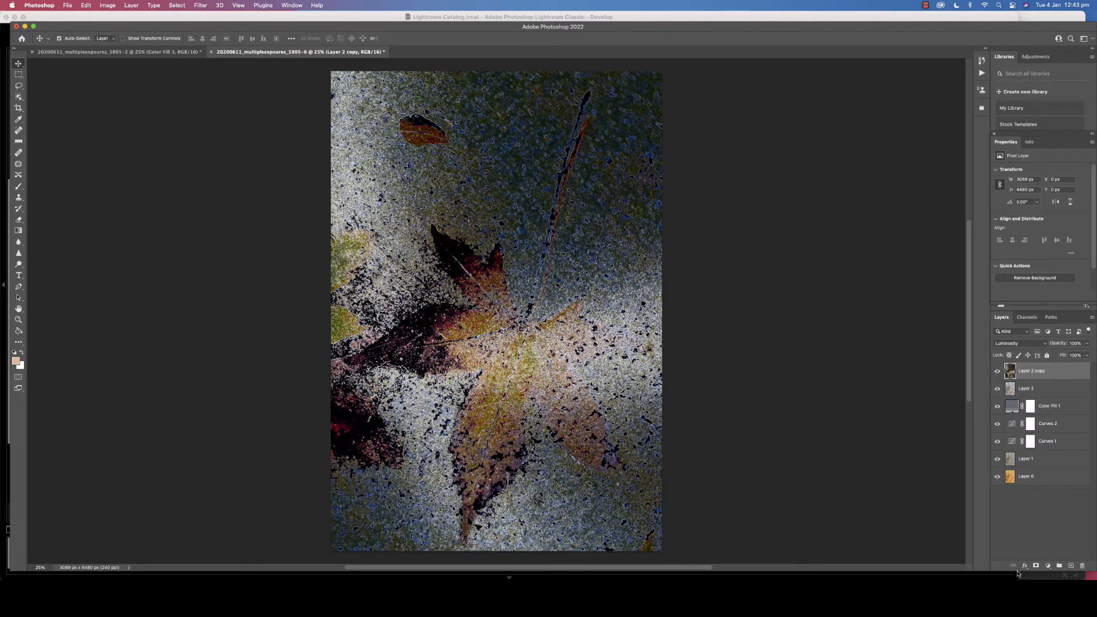
- Duplicate Layer 2 and move the duplicate to the top of the layer stack
{"action": "left_click", "coordinate": [1032, 389]}
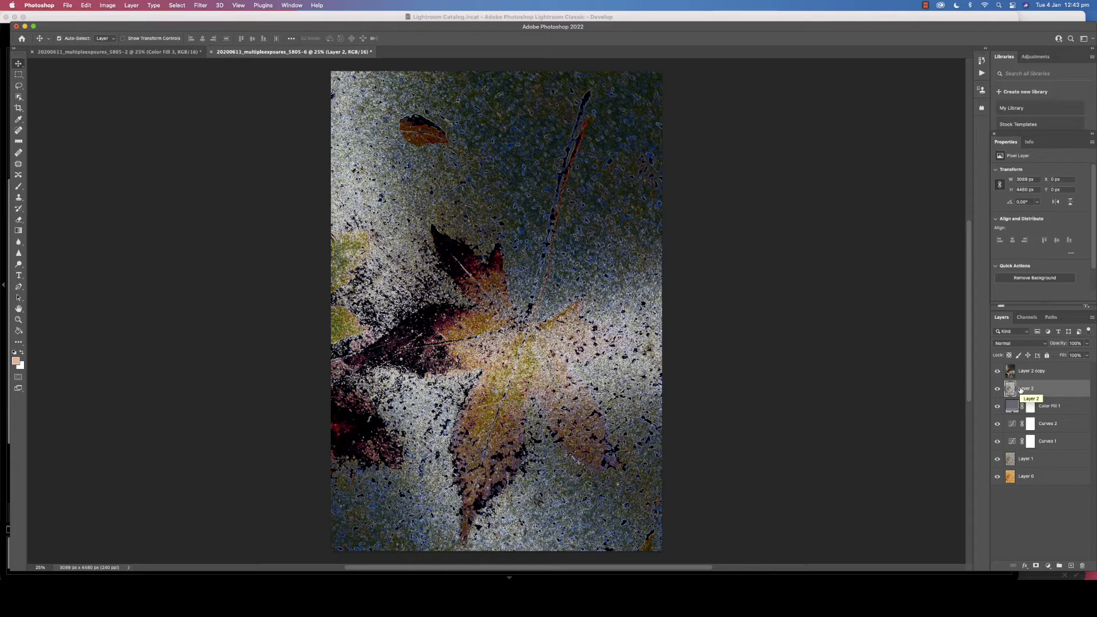
{"action": "key", "text": "super+j"}
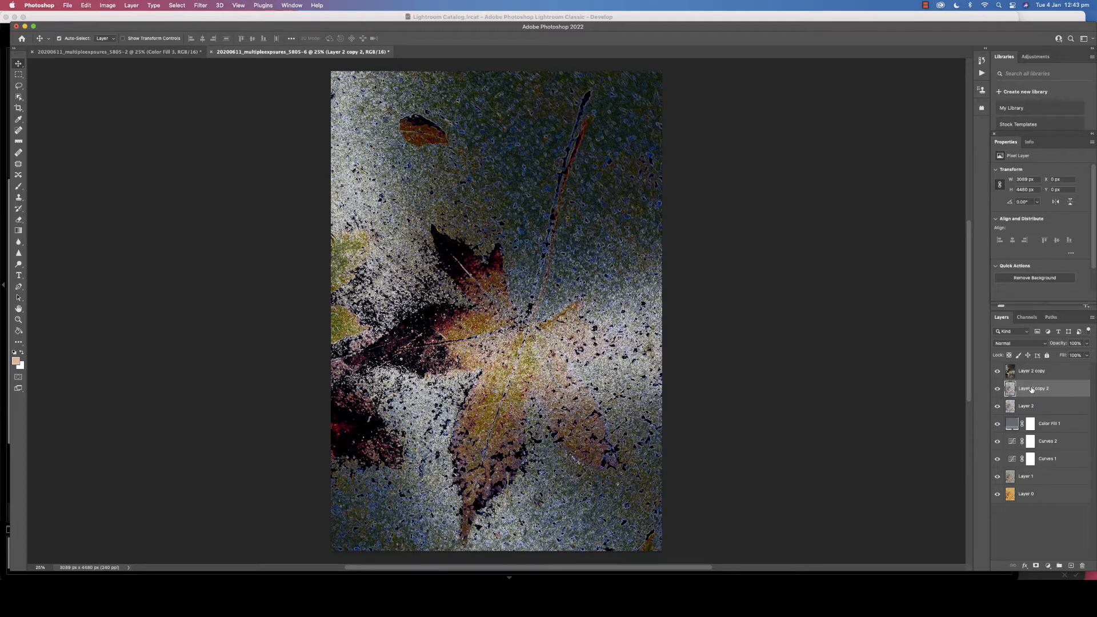
{"action": "left_click_drag", "start_coordinate": [1032, 389], "coordinate": [1031, 365]}
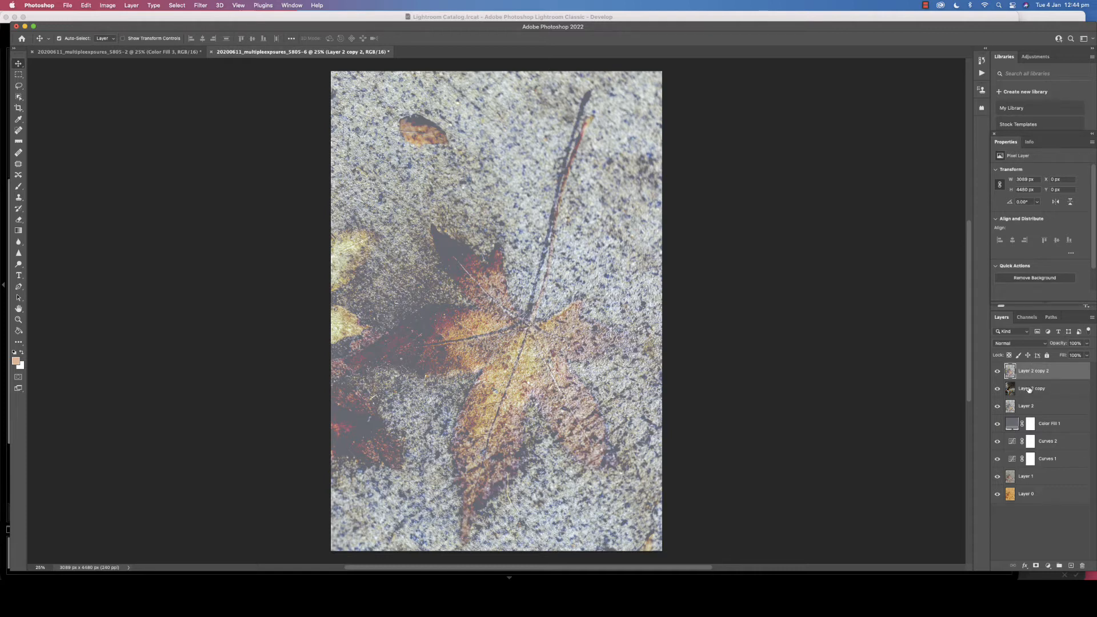
- Rename the inverted Find Edges layer as Filter
{"action": "left_click", "coordinate": [1032, 390]}
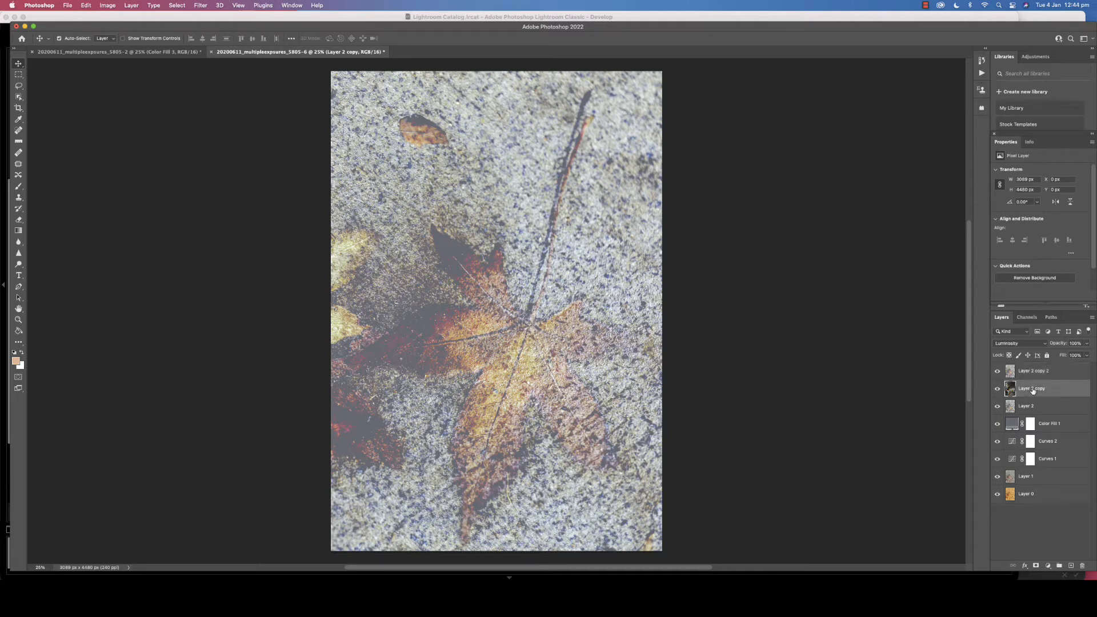
{"action": "double_click", "coordinate": [1032, 389]}
{"action": "type", "text": "Filter"}
{"action": "key", "text": "Return"}
- Show the rulers with the topmost layer selected and place vertical guides at about 600 and 1660 px and horizontal guides at about 200 and 1310 px
{"action": "left_click", "coordinate": [1037, 372]}
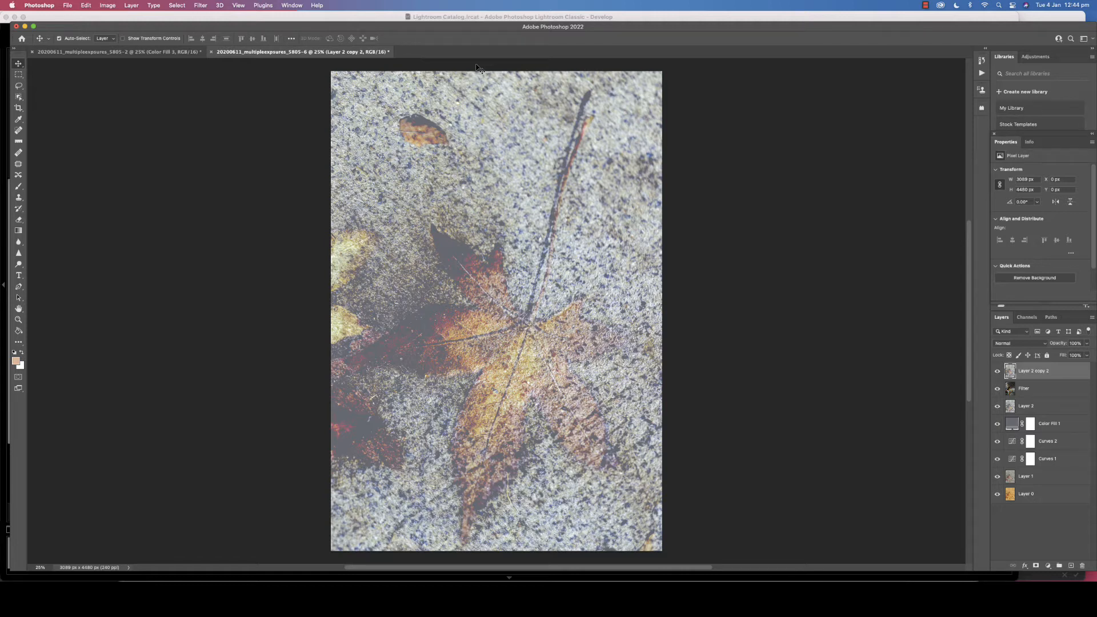
{"action": "key", "text": "super+r"}
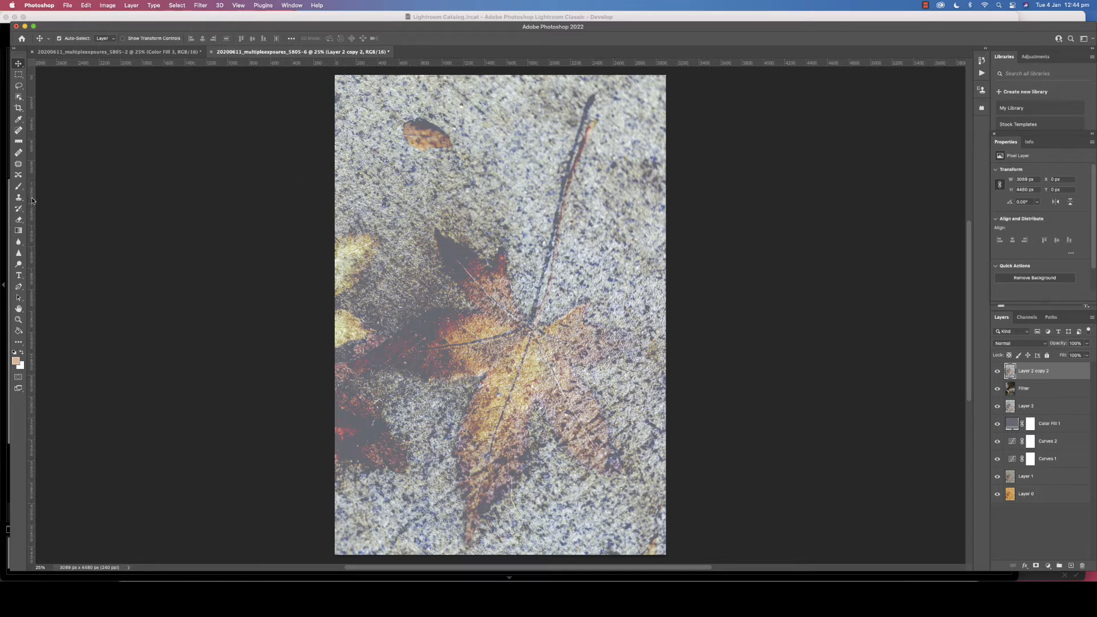
{"action": "left_click_drag", "start_coordinate": [32, 197], "coordinate": [421, 201]}
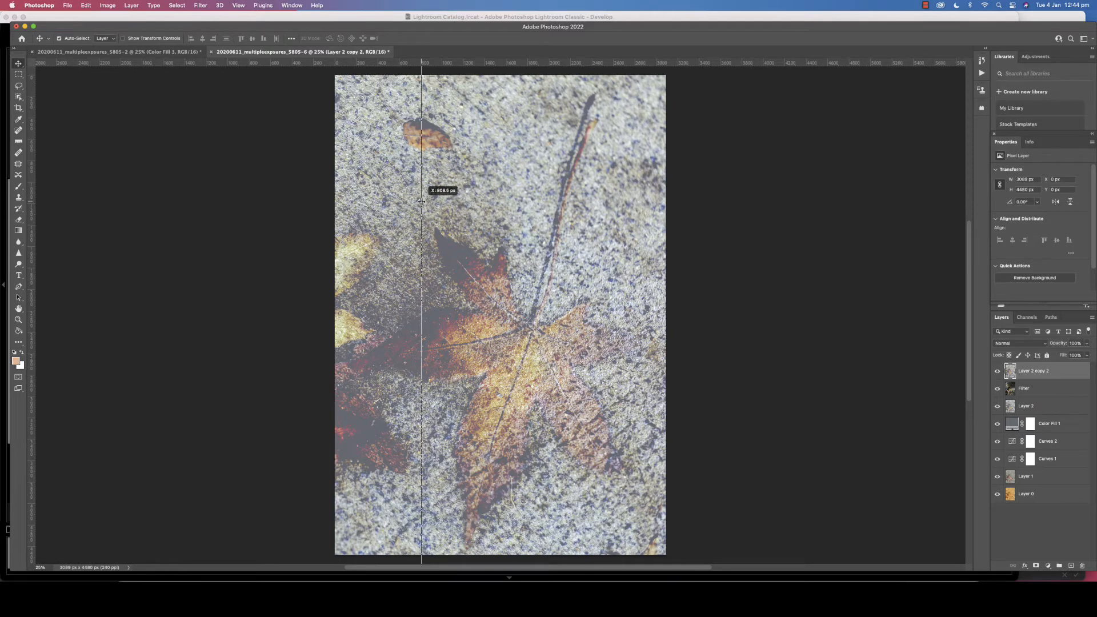
{"action": "left_click_drag", "start_coordinate": [421, 202], "coordinate": [400, 200]}
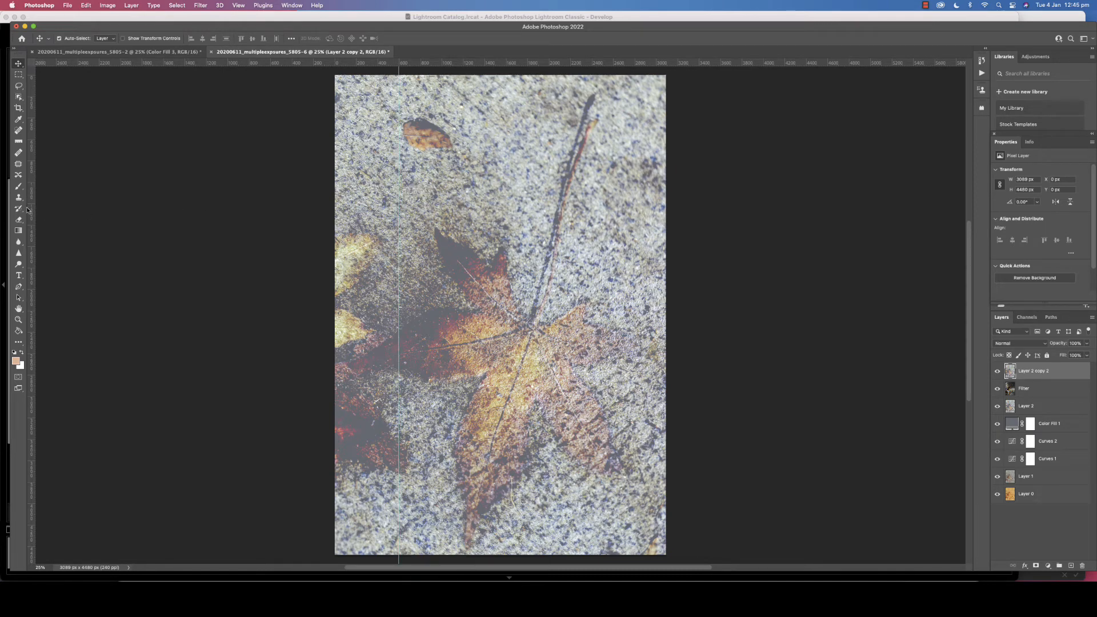
{"action": "left_click_drag", "start_coordinate": [34, 213], "coordinate": [512, 202]}
{"action": "left_click_drag", "start_coordinate": [458, 67], "coordinate": [458, 98]}
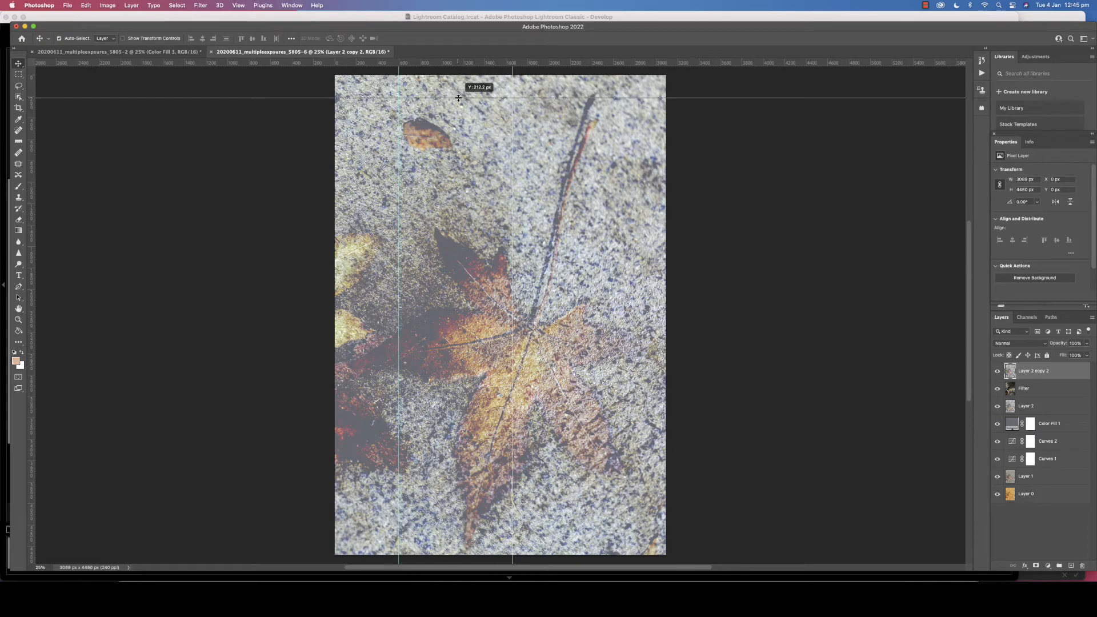
{"action": "left_click_drag", "start_coordinate": [459, 98], "coordinate": [458, 97]}
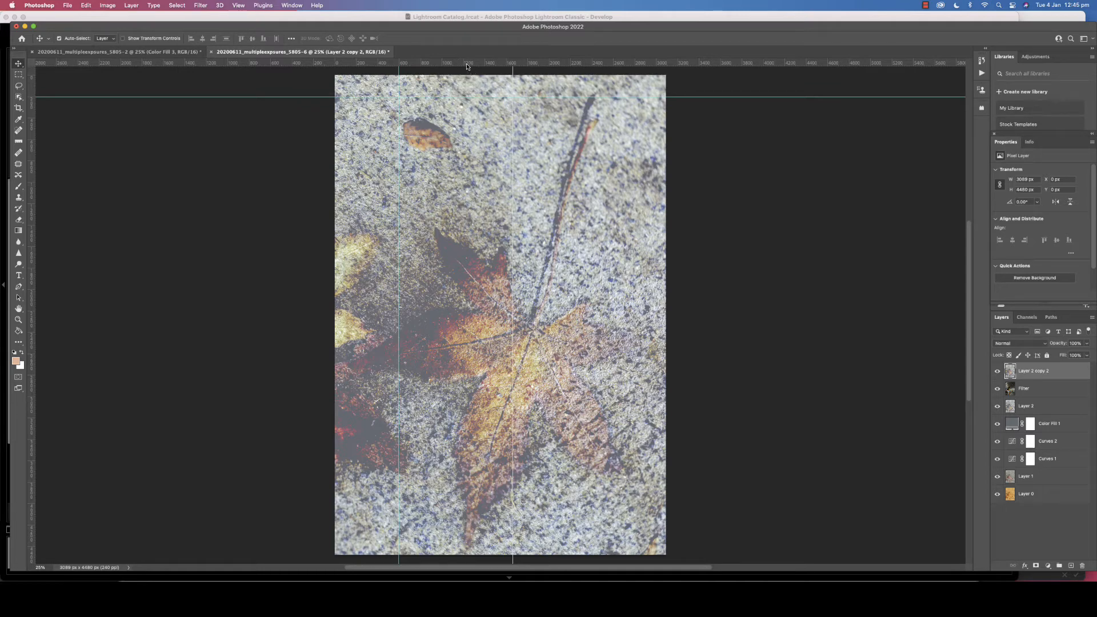
{"action": "left_click_drag", "start_coordinate": [466, 66], "coordinate": [452, 215]}
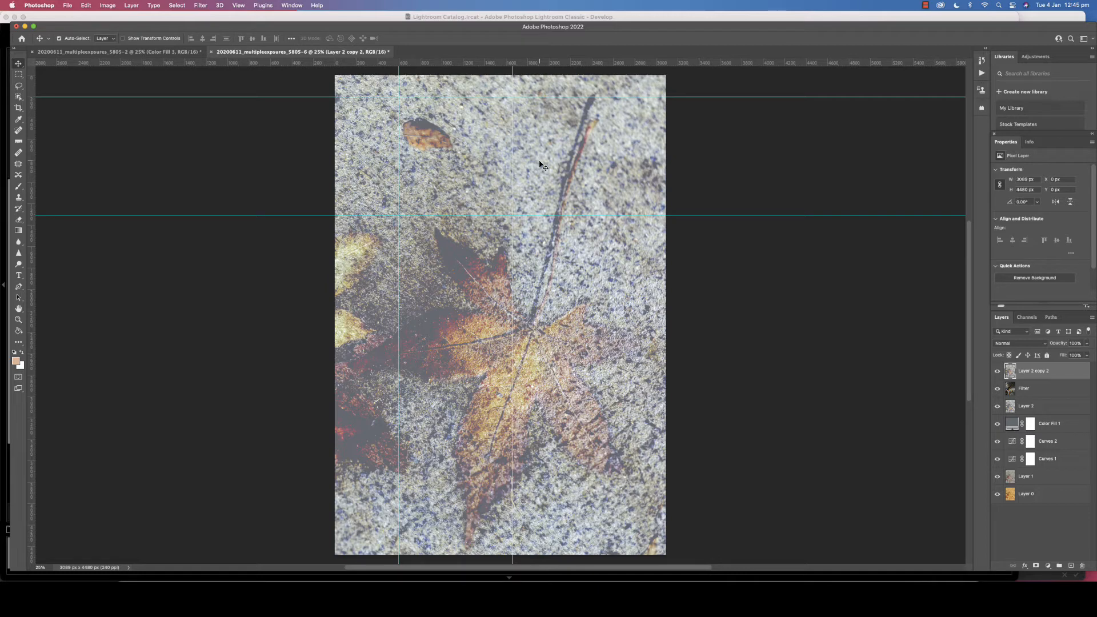
- Free Transform the topmost image layer to fill the rectangle between the four guides, about 1059 by 1108 px, without keeping its proportions
{"action": "key", "text": "super"}
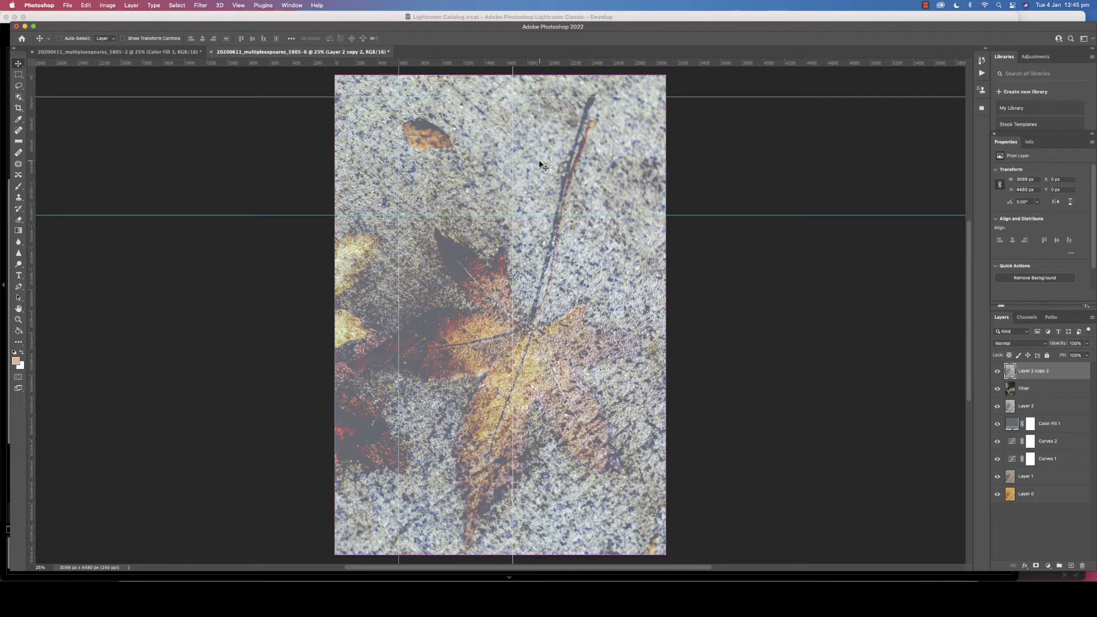
{"action": "key", "text": "super+t"}
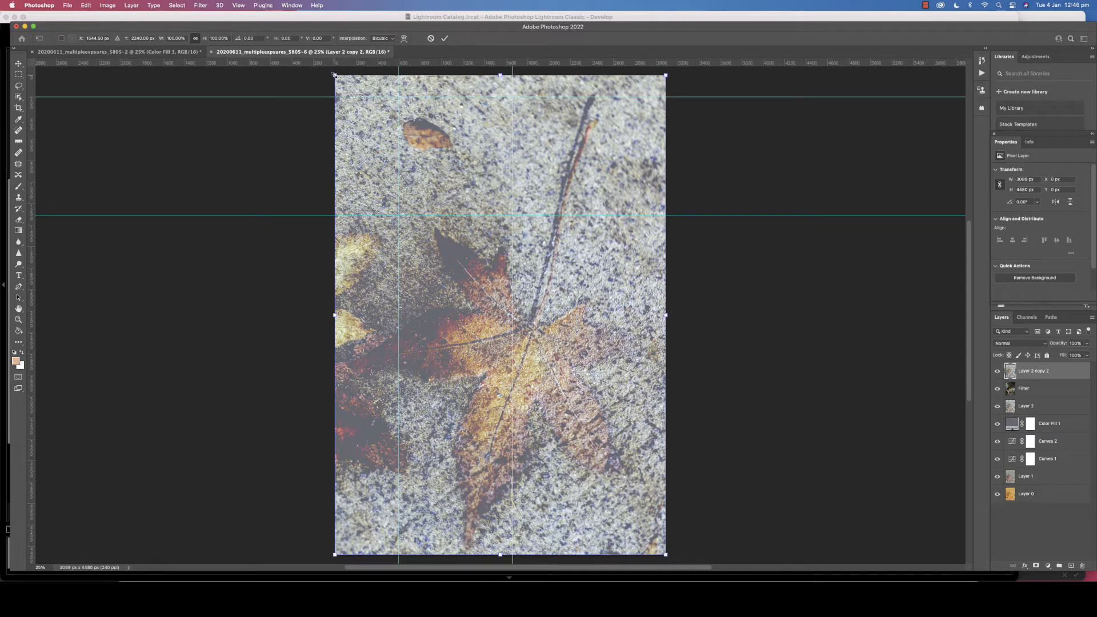
{"action": "left_click_drag", "start_coordinate": [335, 75], "coordinate": [399, 97]}
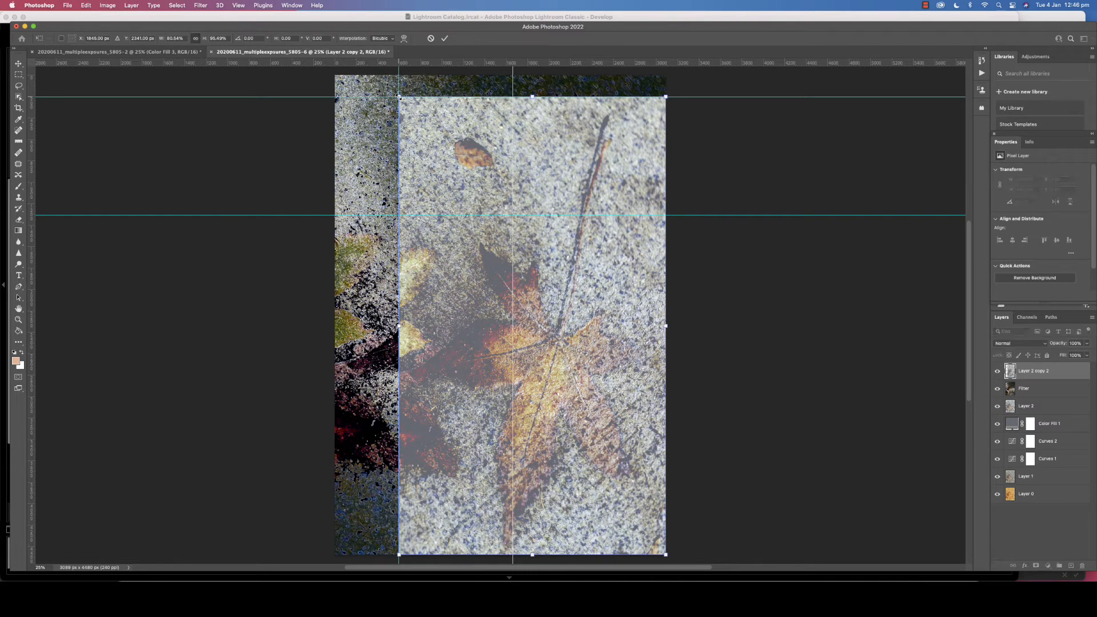
{"action": "scroll", "coordinate": [399, 96], "scroll_direction": "left", "scroll_amount": 2}
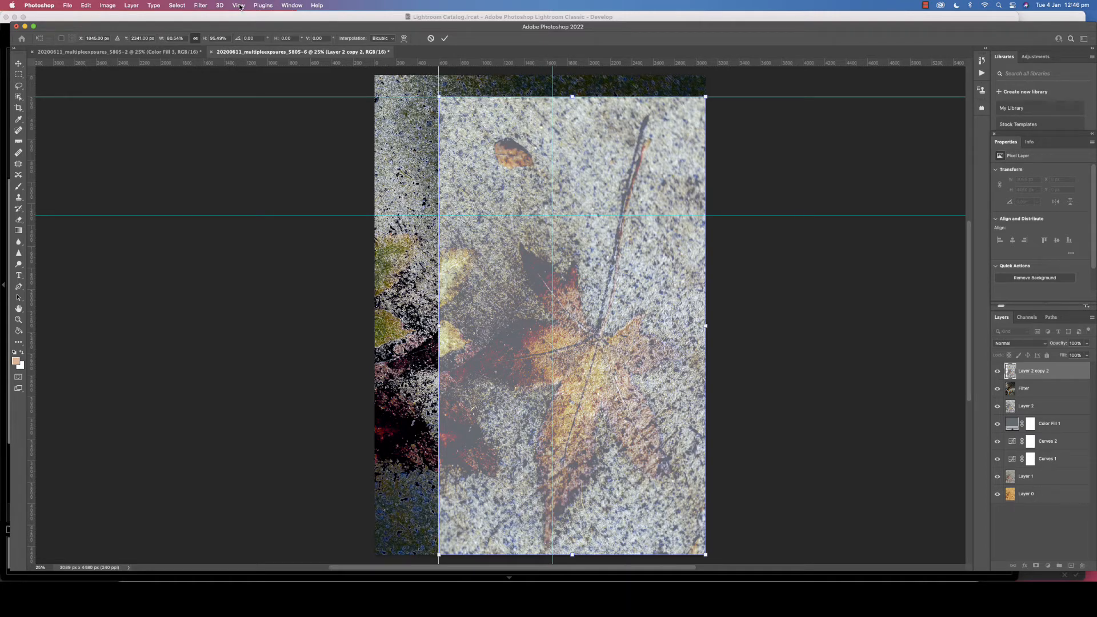
{"action": "left_click", "coordinate": [238, 6]}
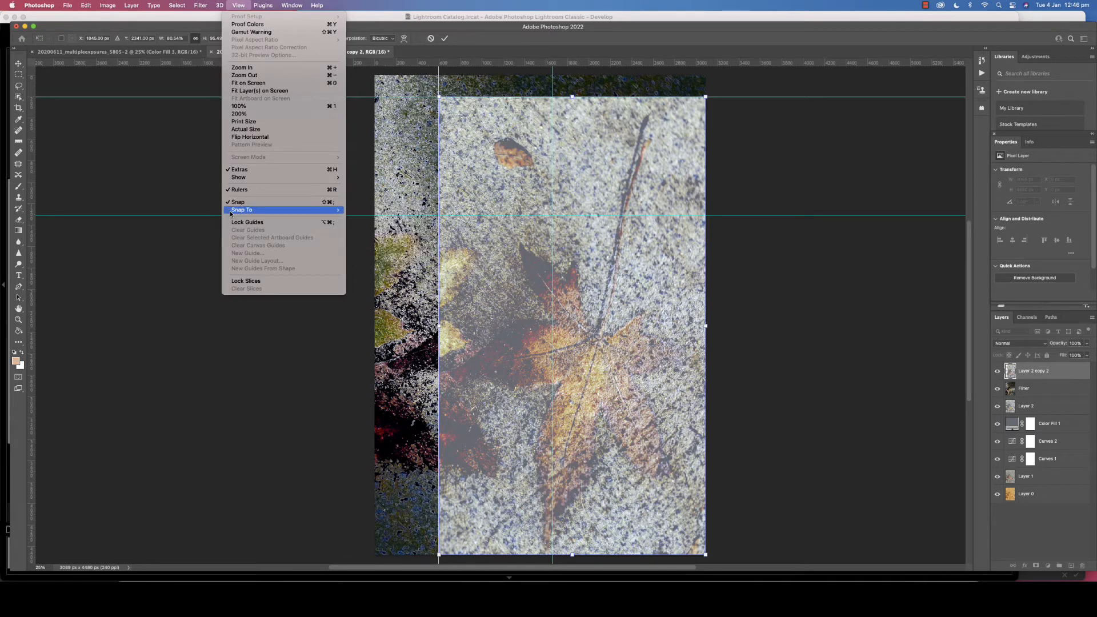
{"action": "mouse_move", "coordinate": [237, 212]}
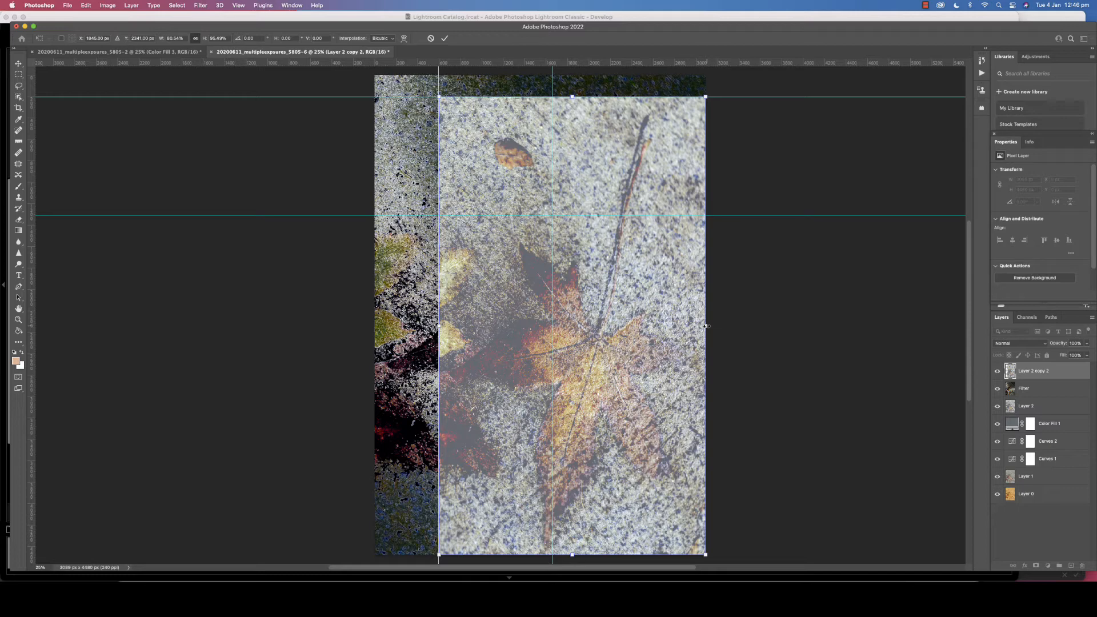
{"action": "left_click_drag", "start_coordinate": [706, 326], "coordinate": [553, 323]}
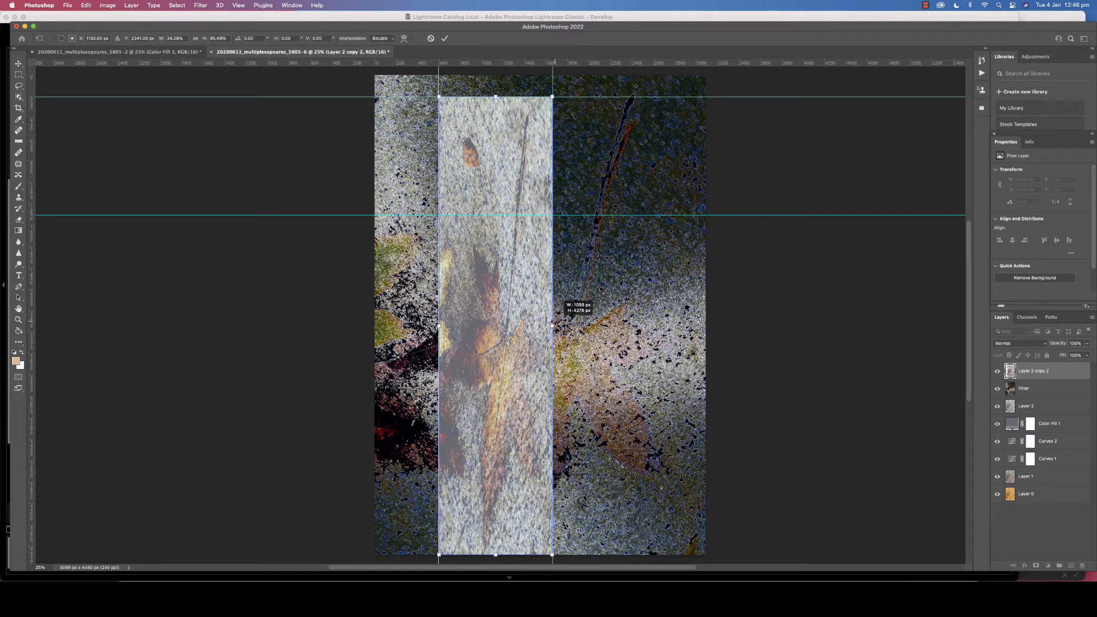
{"action": "scroll", "coordinate": [506, 554], "scroll_direction": "down", "scroll_amount": 3}
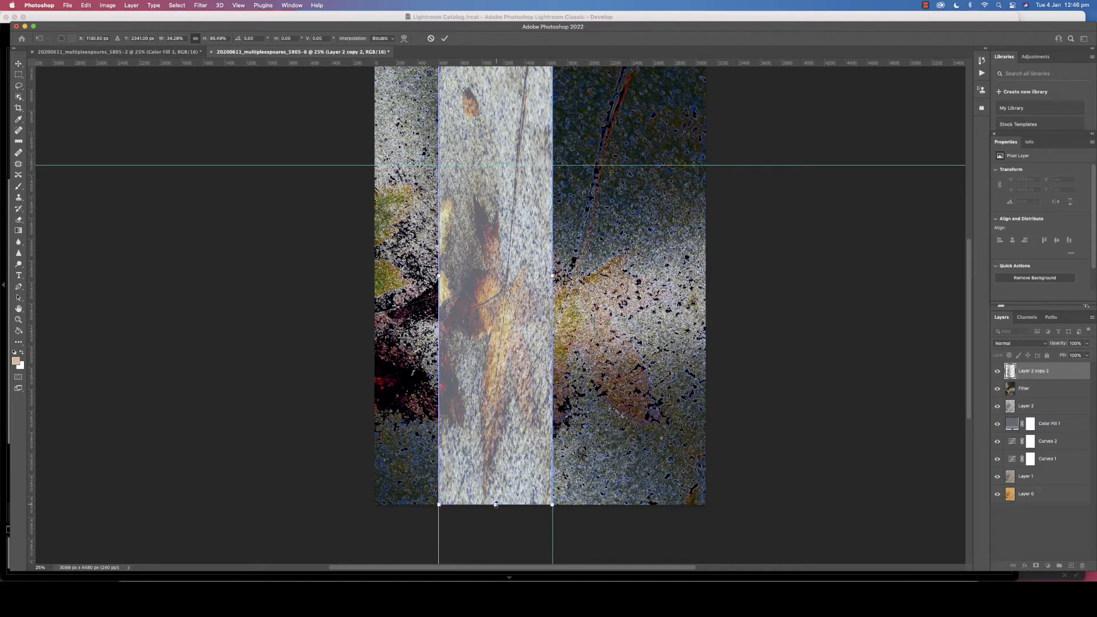
{"action": "left_click_drag", "start_coordinate": [495, 504], "coordinate": [510, 165]}
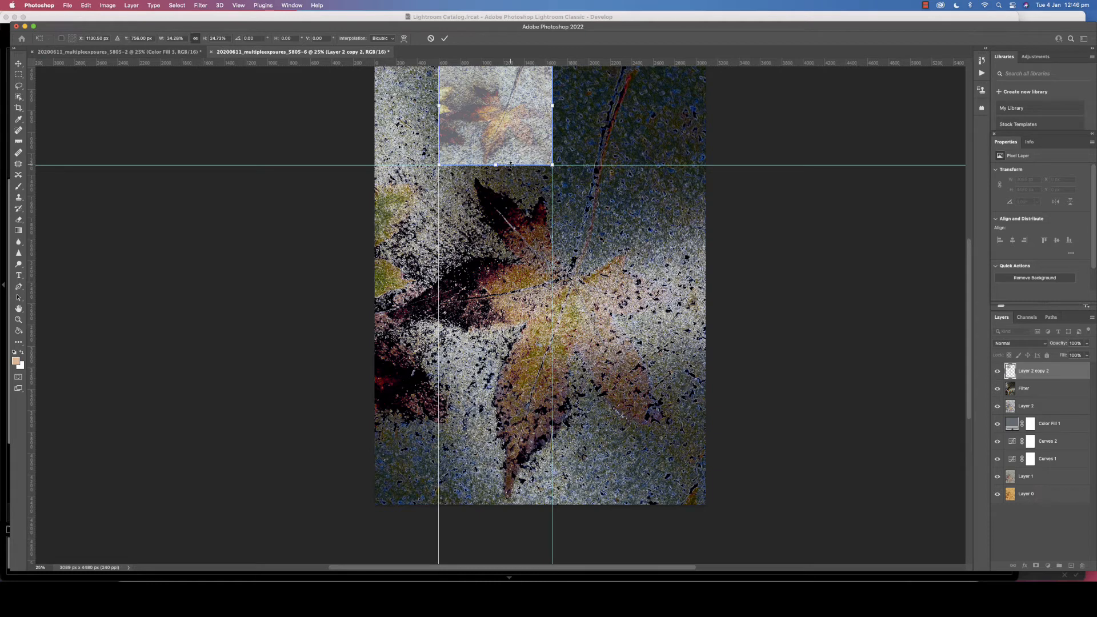
{"action": "scroll", "coordinate": [513, 205], "scroll_direction": "up", "scroll_amount": 4}
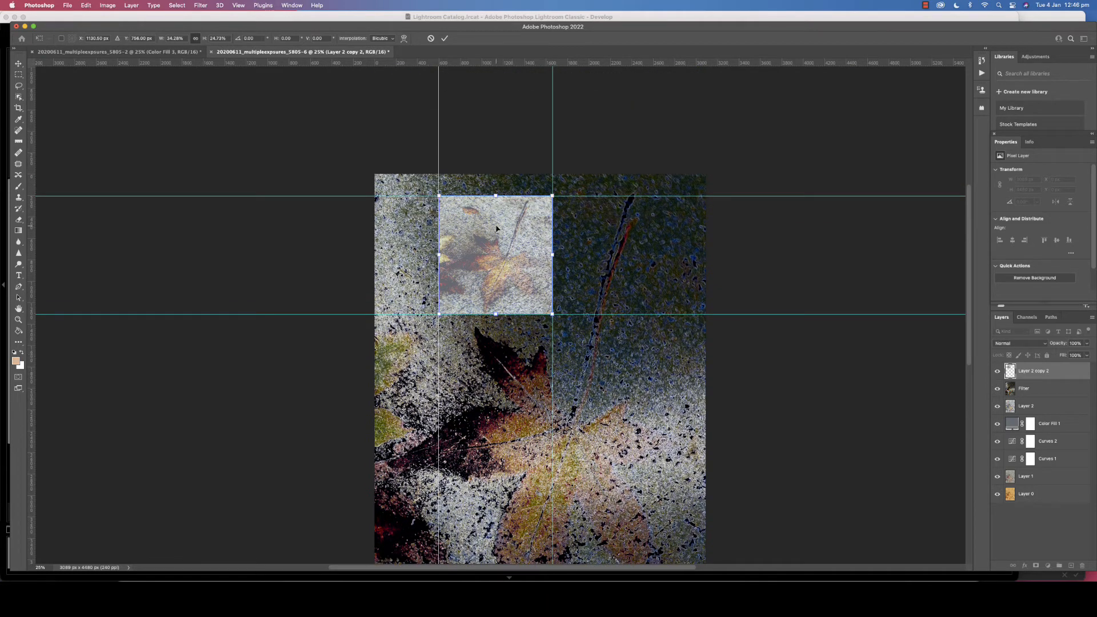
{"action": "left_click", "coordinate": [445, 39]}
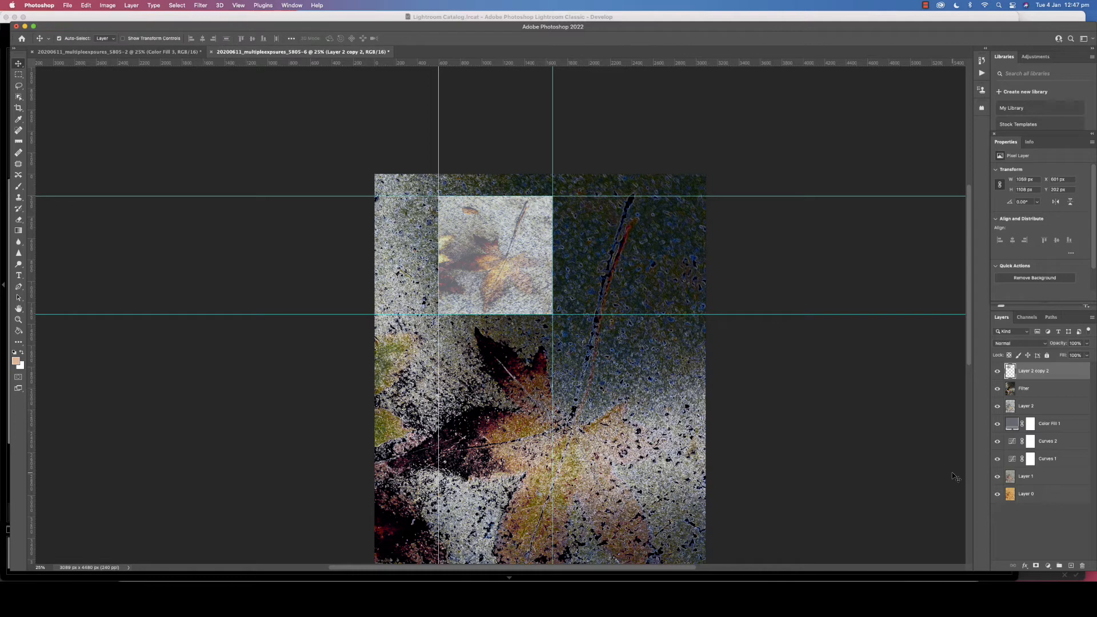
- Add a Solid Color fill layer in beige c7ac8c above all layers and set its blend mode to Hue
{"action": "left_click", "coordinate": [1048, 566]}
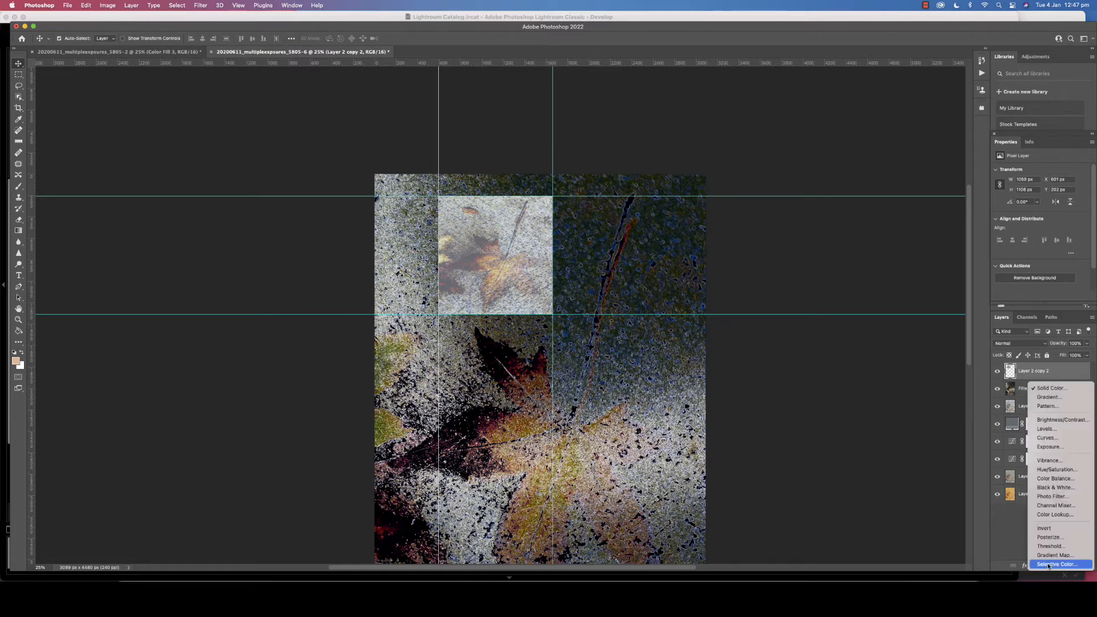
{"action": "left_click", "coordinate": [1051, 388]}
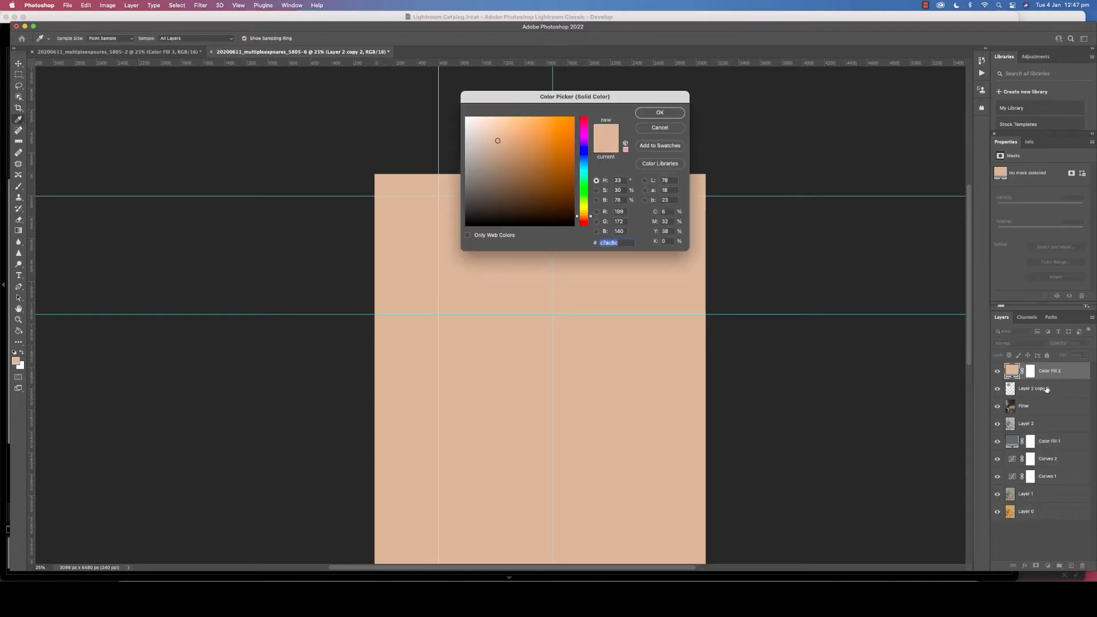
{"action": "scroll", "coordinate": [570, 338], "scroll_direction": "left", "scroll_amount": 1}
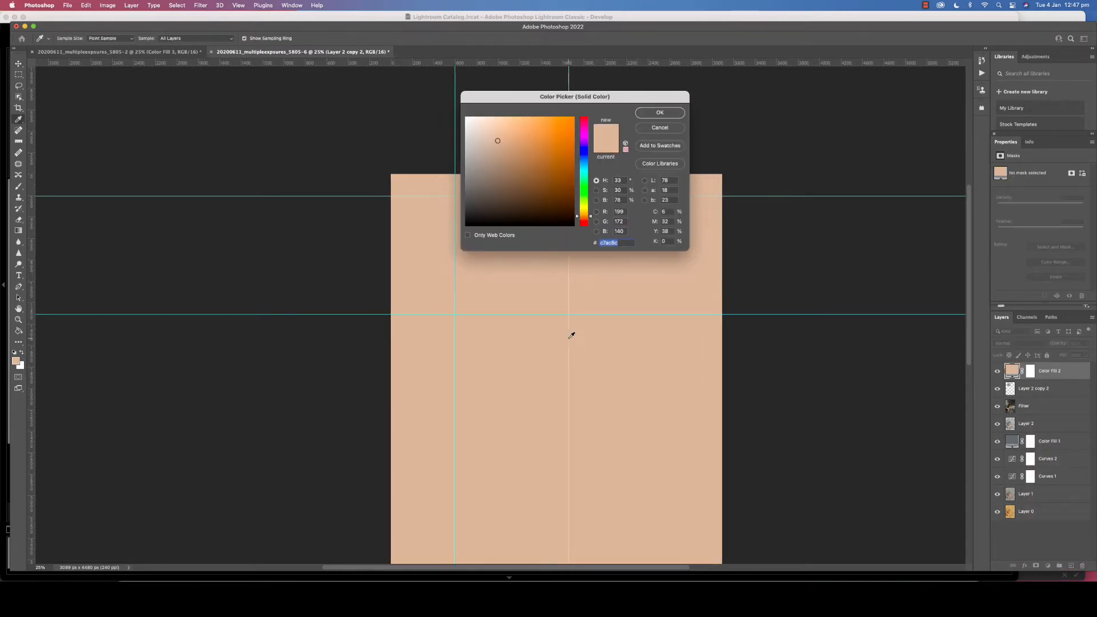
{"action": "scroll", "coordinate": [572, 335], "scroll_direction": "left", "scroll_amount": 2}
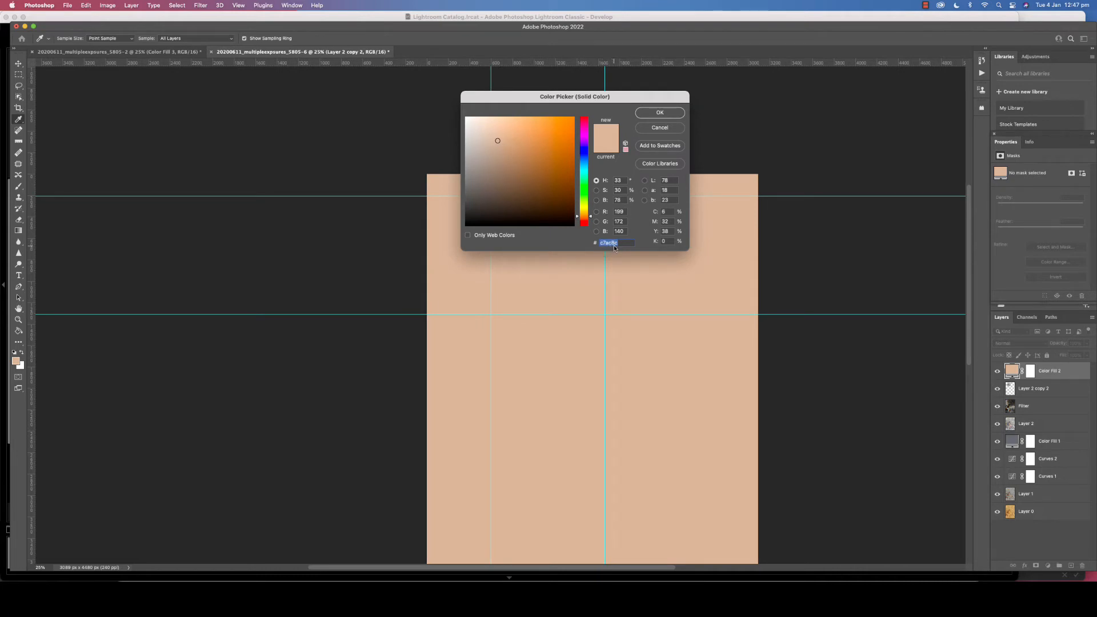
{"action": "left_click", "coordinate": [669, 113]}
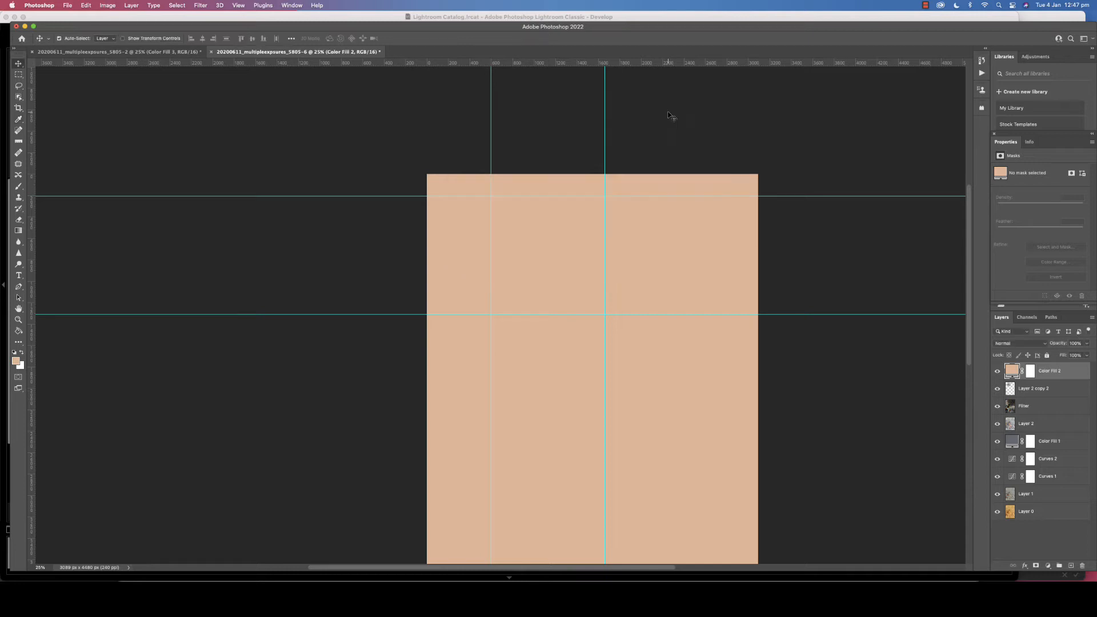
{"action": "left_click", "coordinate": [1028, 347]}
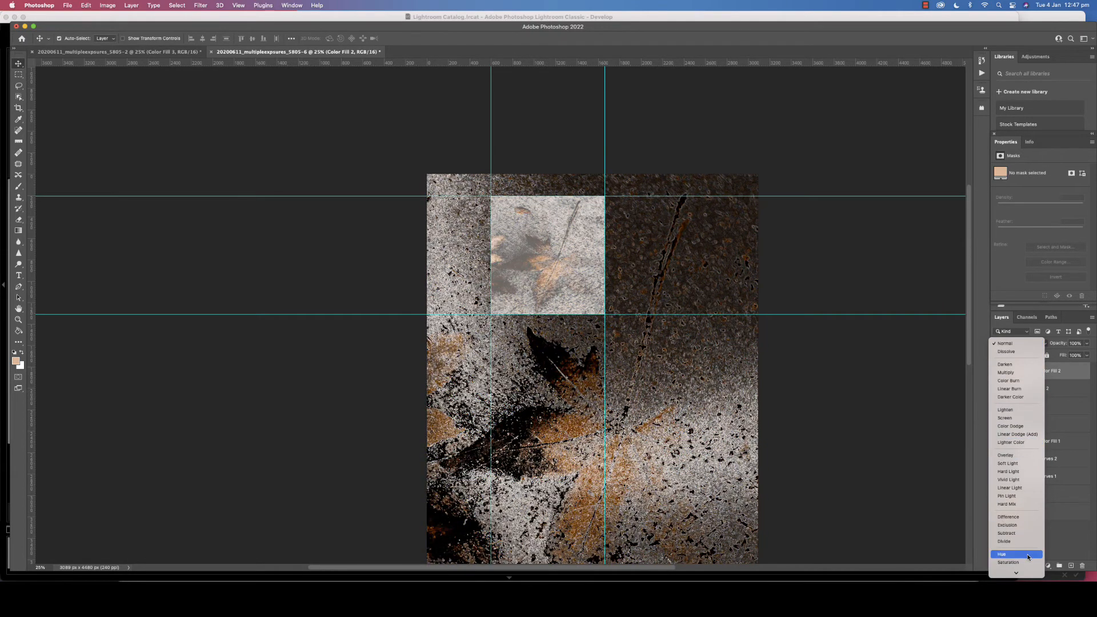
{"action": "left_click", "coordinate": [1028, 555]}
{"action": "scroll", "coordinate": [891, 500], "scroll_direction": "down", "scroll_amount": 5}
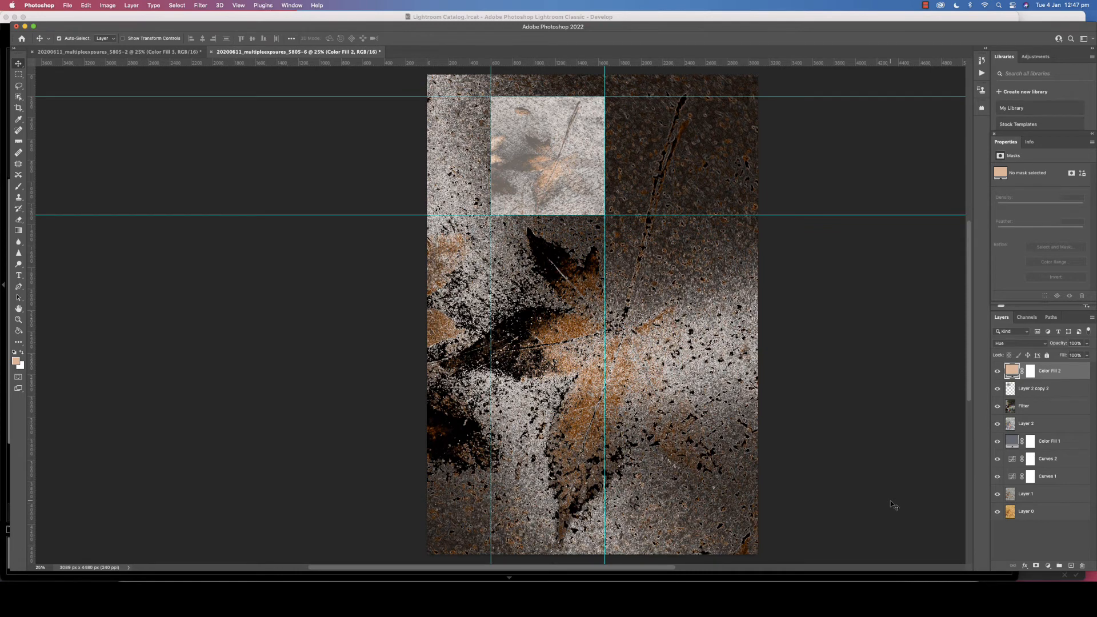
{"action": "scroll", "coordinate": [890, 500], "scroll_direction": "right", "scroll_amount": 3}
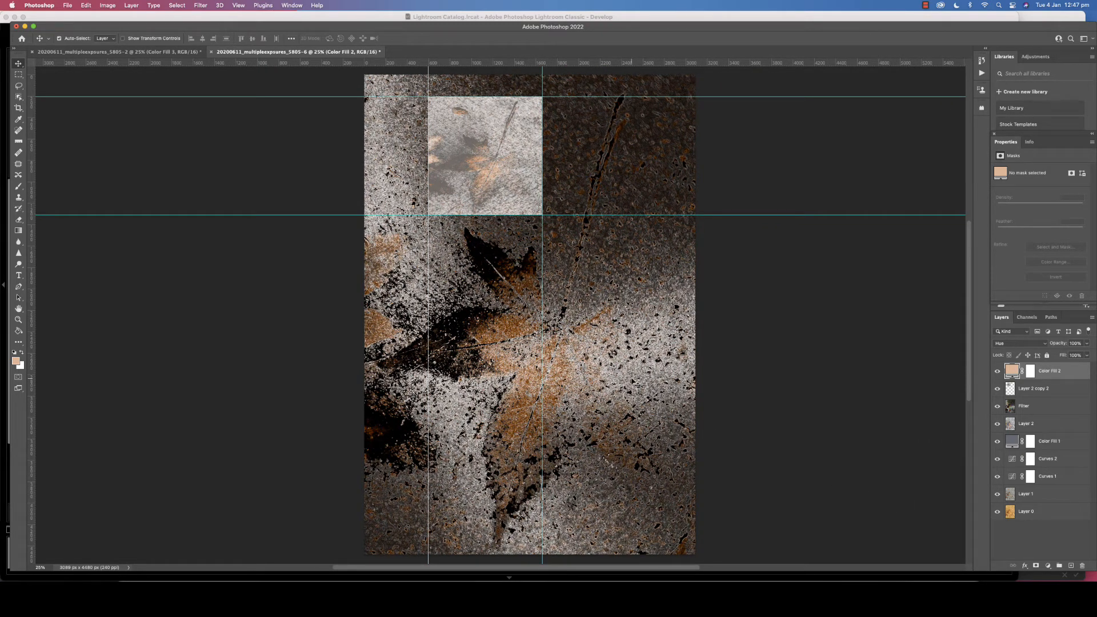
- Hide the guides around the small inset image, keeping the beige colour fill layer selected
{"action": "left_click", "coordinate": [1031, 390]}
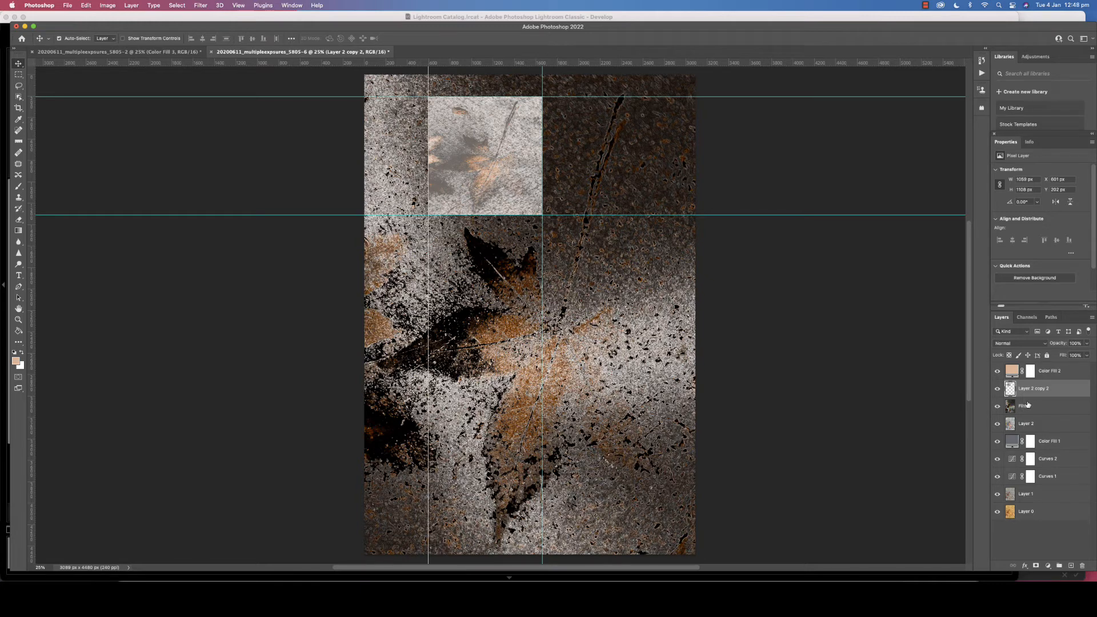
{"action": "left_click", "coordinate": [989, 374]}
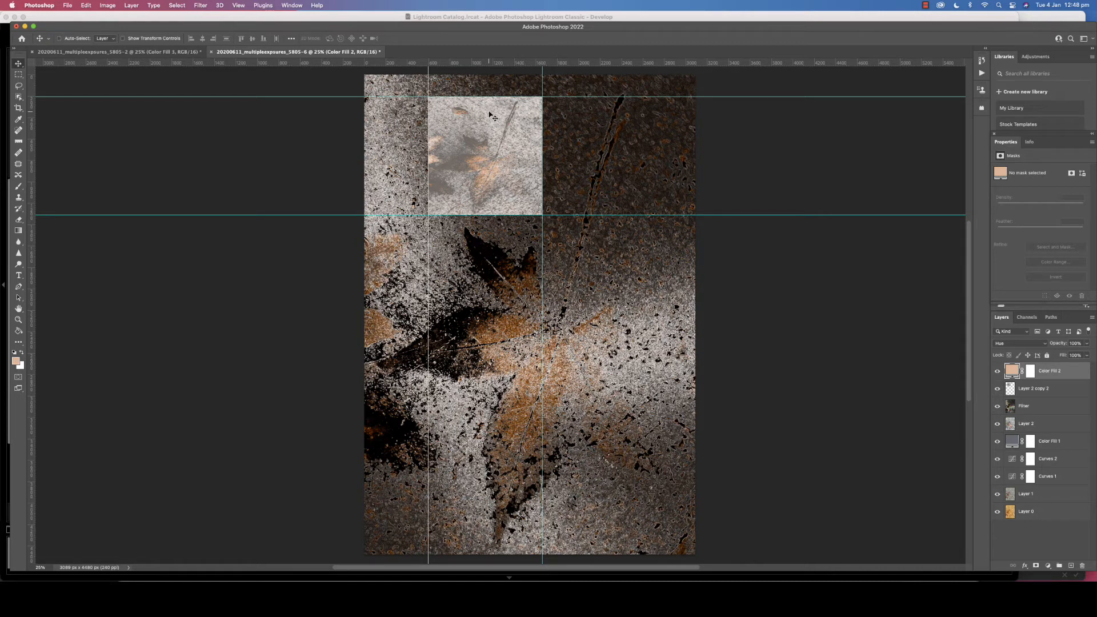
{"action": "key", "text": "super+semicolon"}
{"action": "key", "text": "super+semicolon"}
{"action": "key", "text": "super+semicolon"}
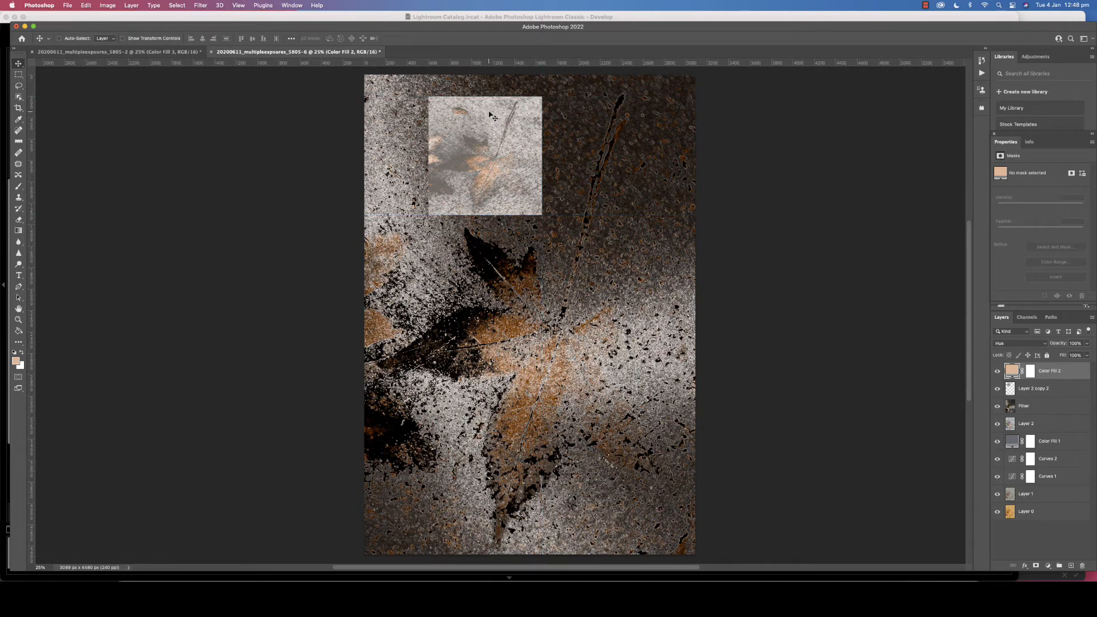
- Show the guides around the small inset image again and clear them all from the canvas
{"action": "key", "text": "super+semicolon"}
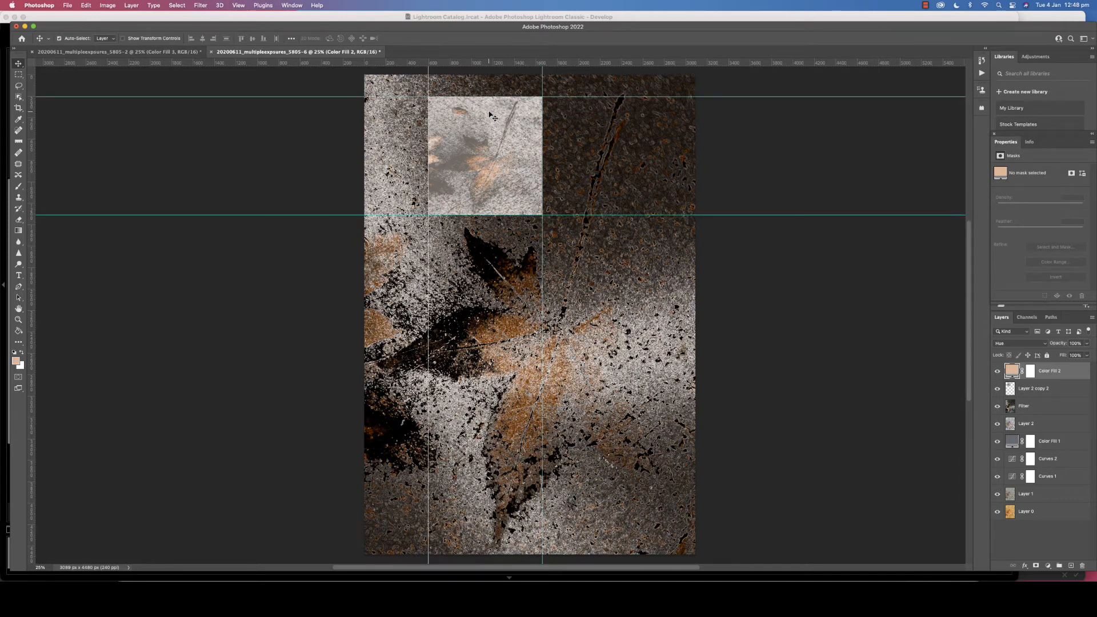
{"action": "left_click", "coordinate": [239, 6]}
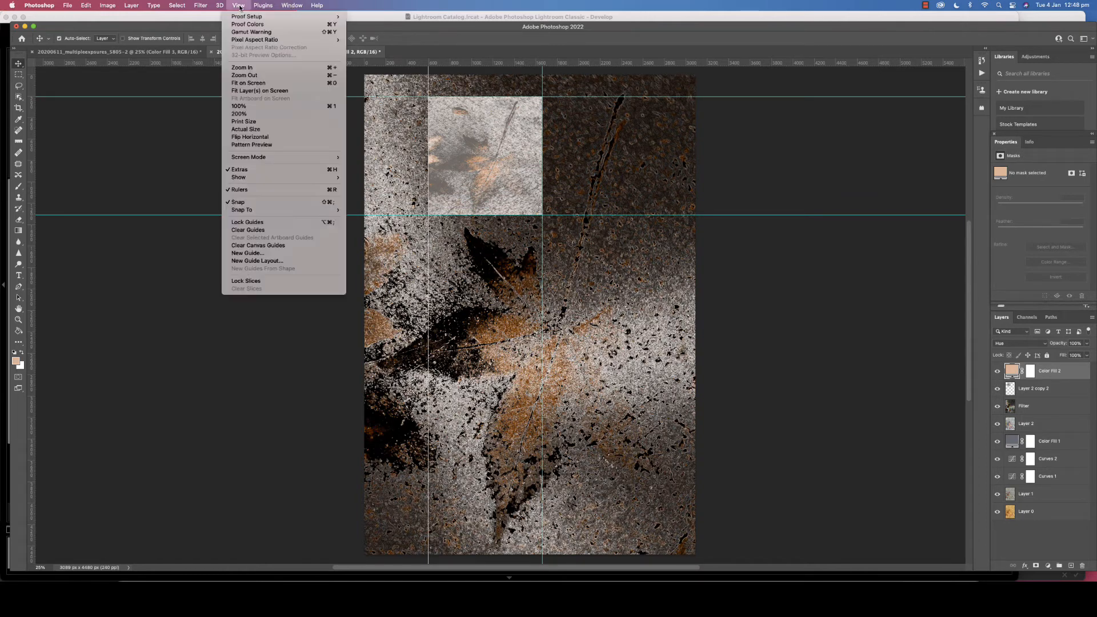
{"action": "left_click", "coordinate": [265, 230]}
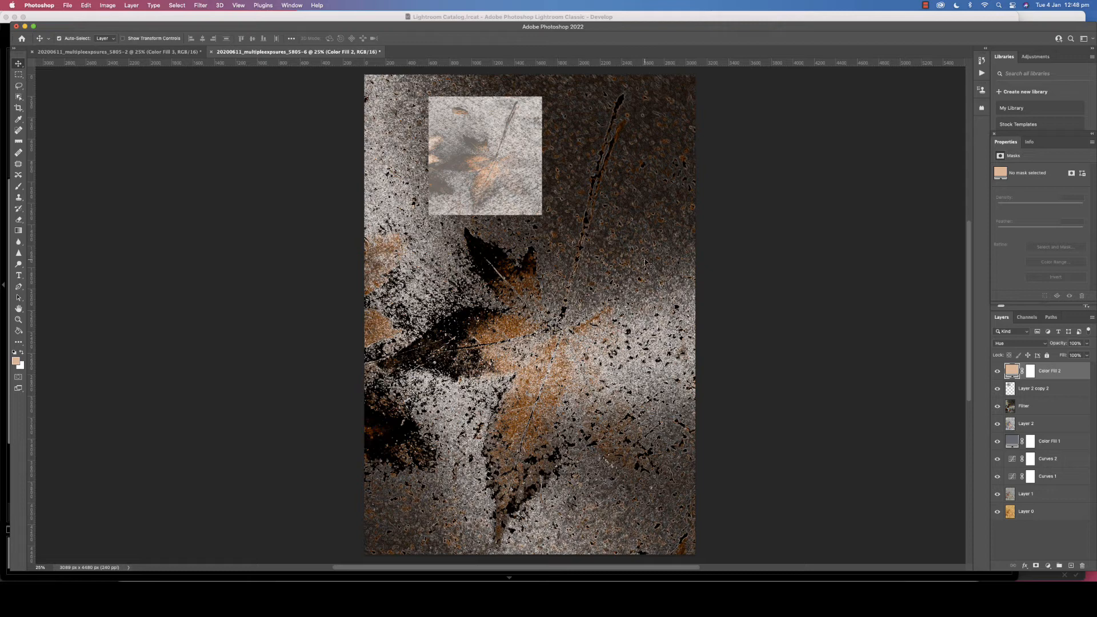
- Place new vertical guides at about 1290 and 2610 px and horizontal guides at about 400 and 2500 px
{"action": "scroll", "coordinate": [648, 263], "scroll_direction": "up", "scroll_amount": 1}
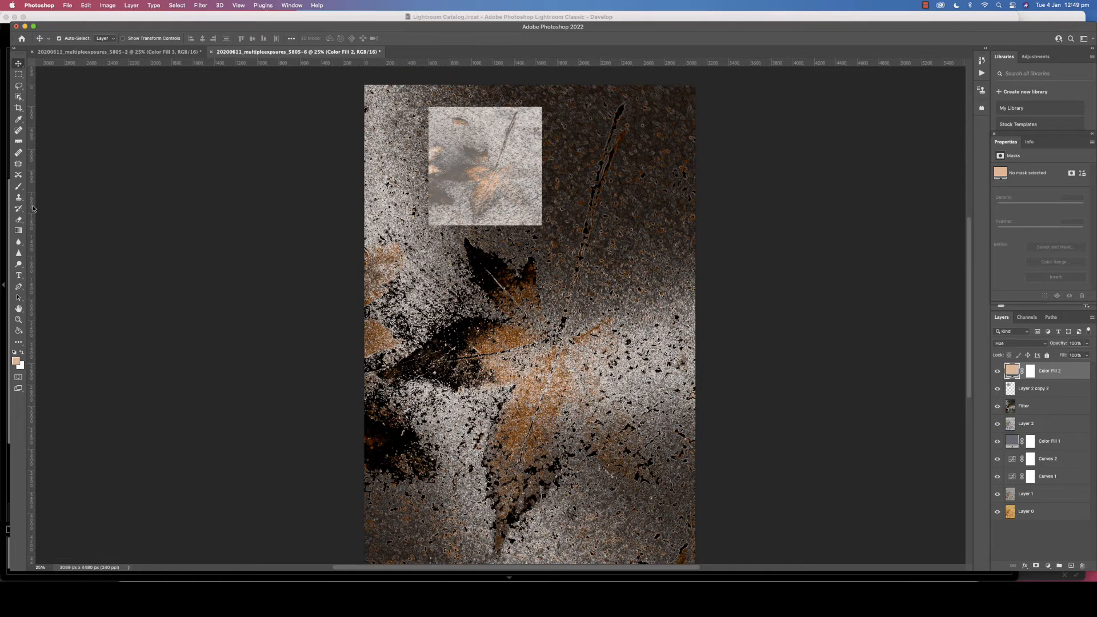
{"action": "left_click_drag", "start_coordinate": [33, 209], "coordinate": [502, 201]}
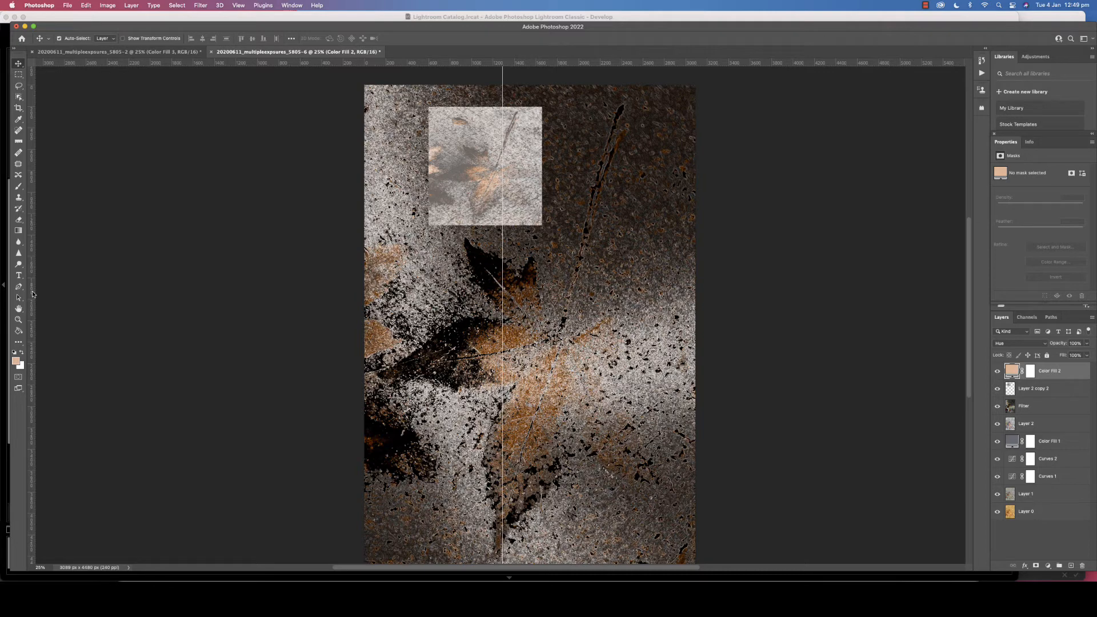
{"action": "left_click_drag", "start_coordinate": [33, 294], "coordinate": [645, 296]}
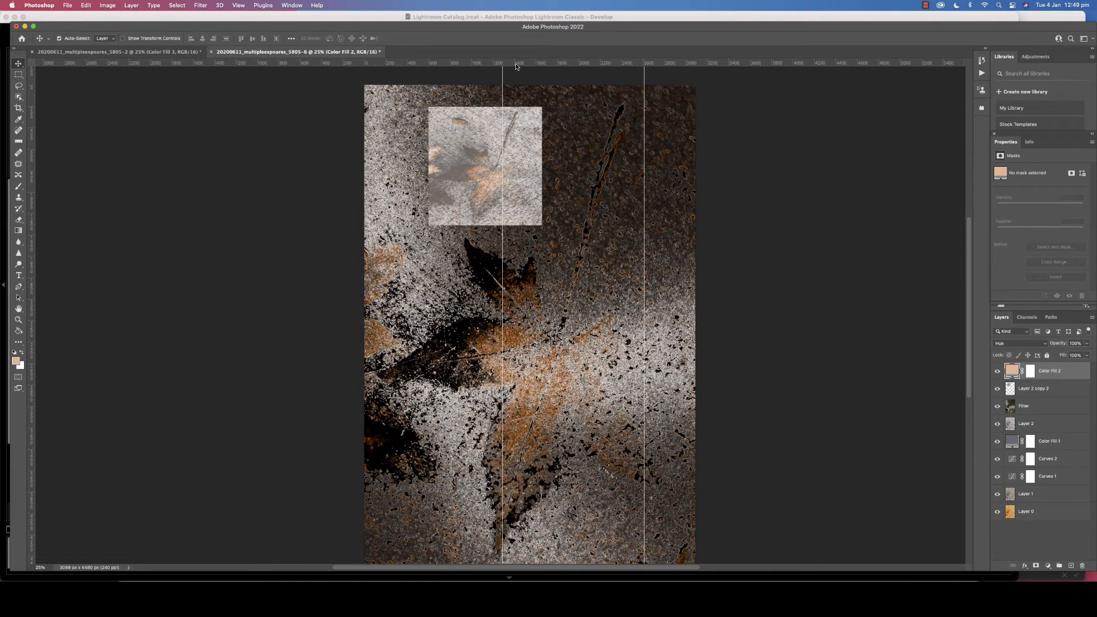
{"action": "left_click_drag", "start_coordinate": [516, 67], "coordinate": [517, 129]}
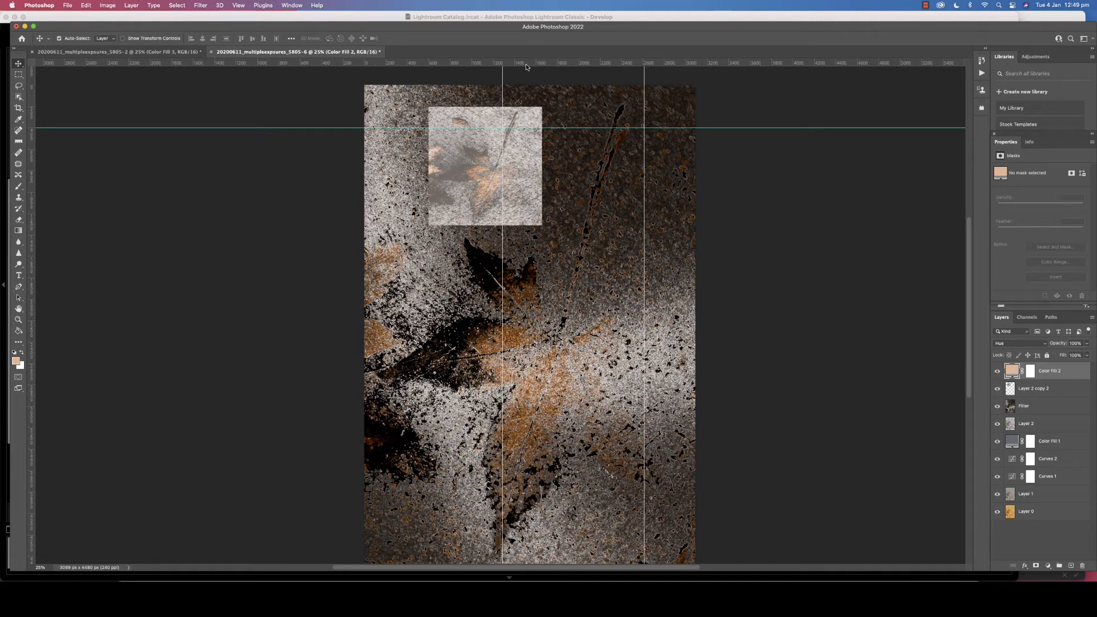
{"action": "left_click_drag", "start_coordinate": [527, 67], "coordinate": [529, 354]}
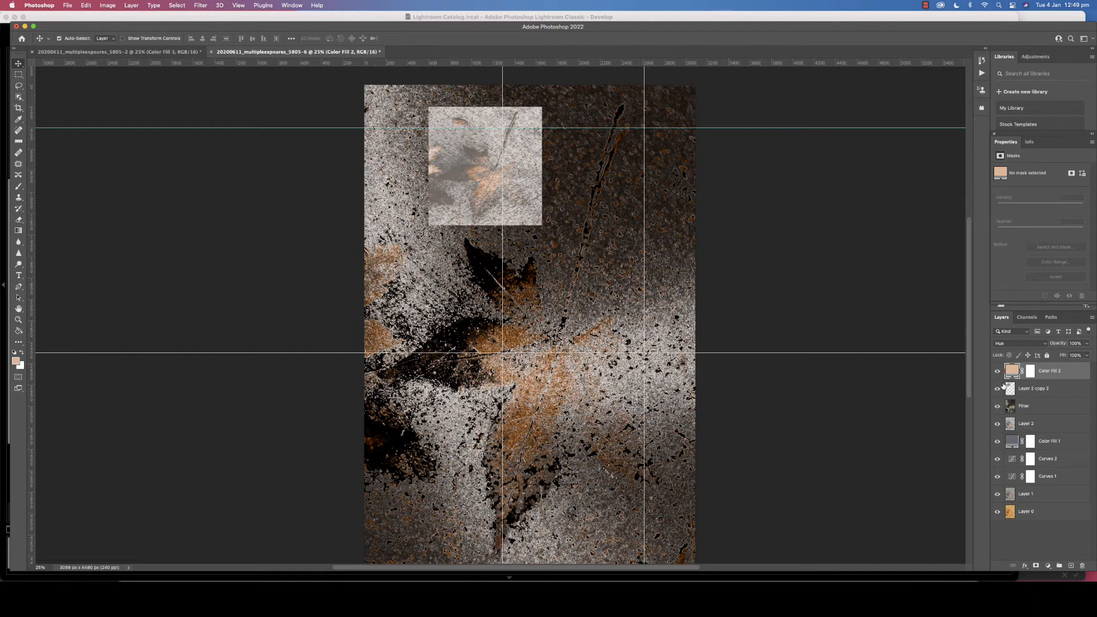
- Duplicate Layer 2 and move the copy above the beige colour fill to the top of the layer stack
{"action": "left_click", "coordinate": [1040, 393]}
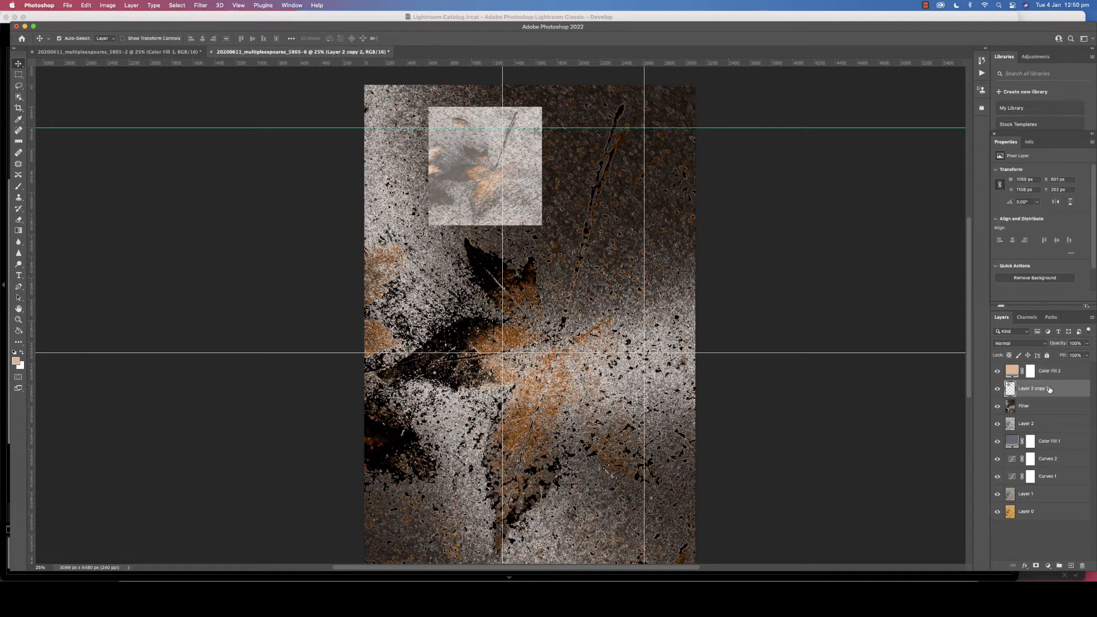
{"action": "left_click", "coordinate": [1028, 424]}
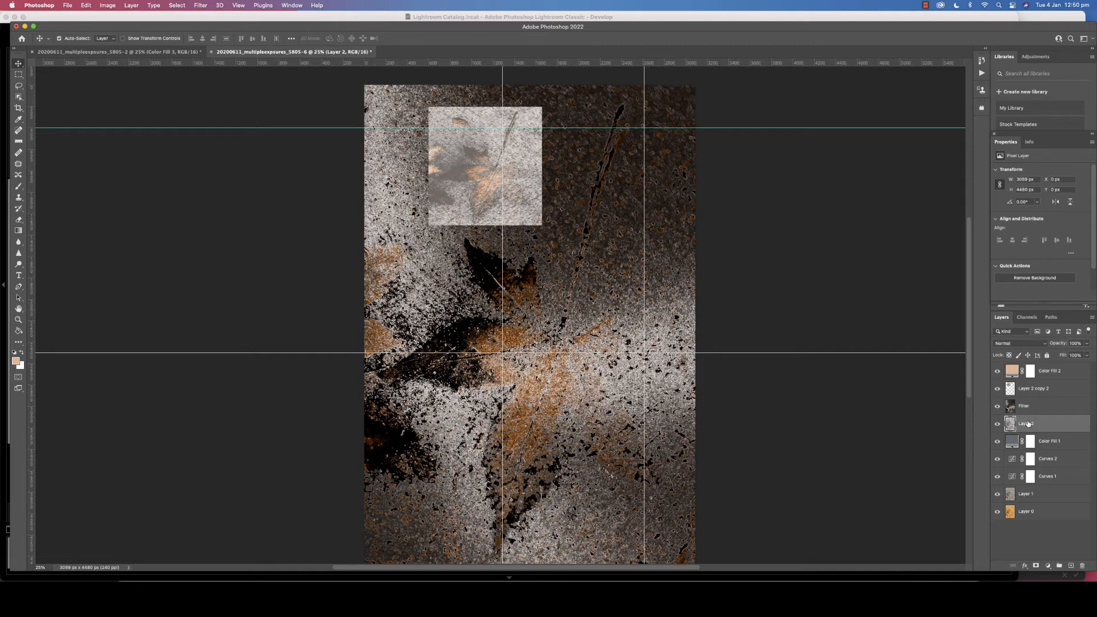
{"action": "key", "text": "super+j"}
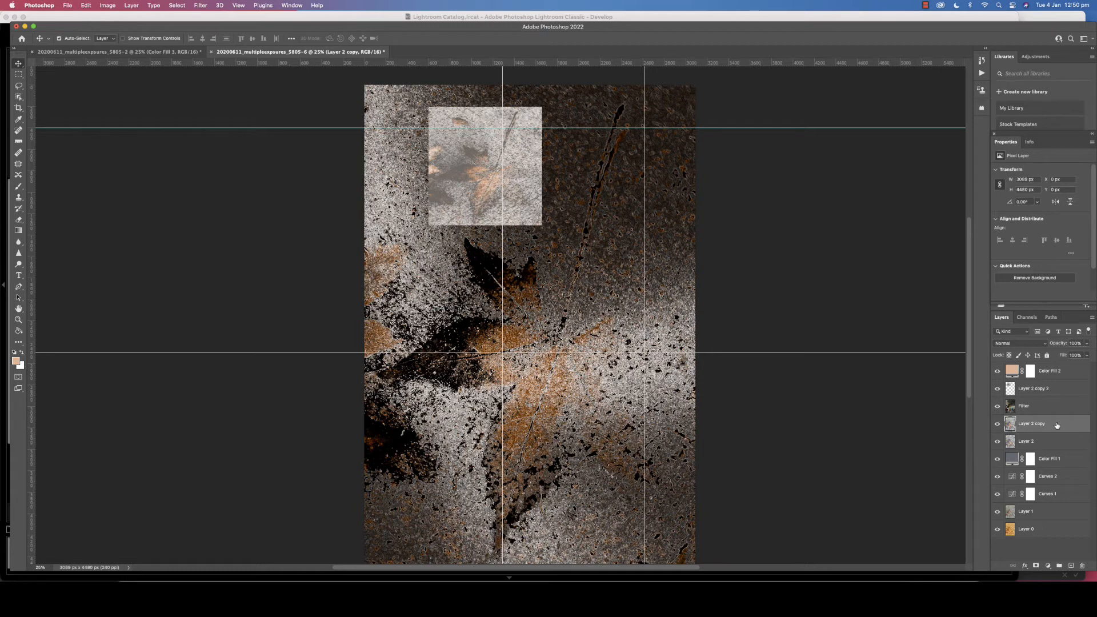
{"action": "left_click_drag", "start_coordinate": [1057, 425], "coordinate": [1055, 368]}
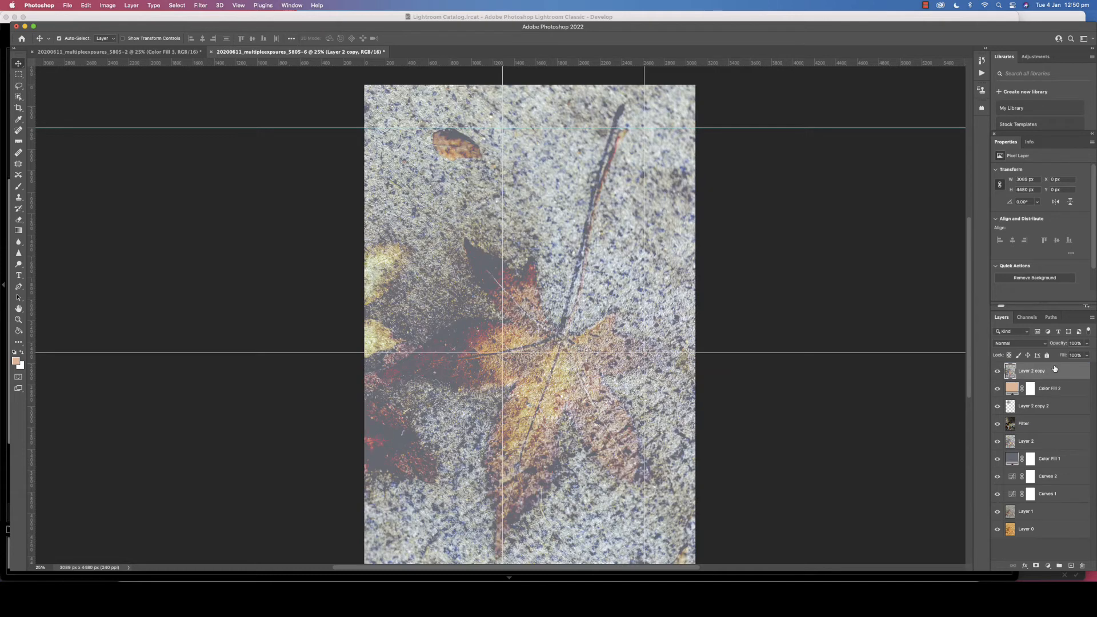
- Free Transform the topmost layer copy to fill the rectangle between the four guides, about 1324 by 2099 px, without keeping its proportions
{"action": "key", "text": "super+t"}
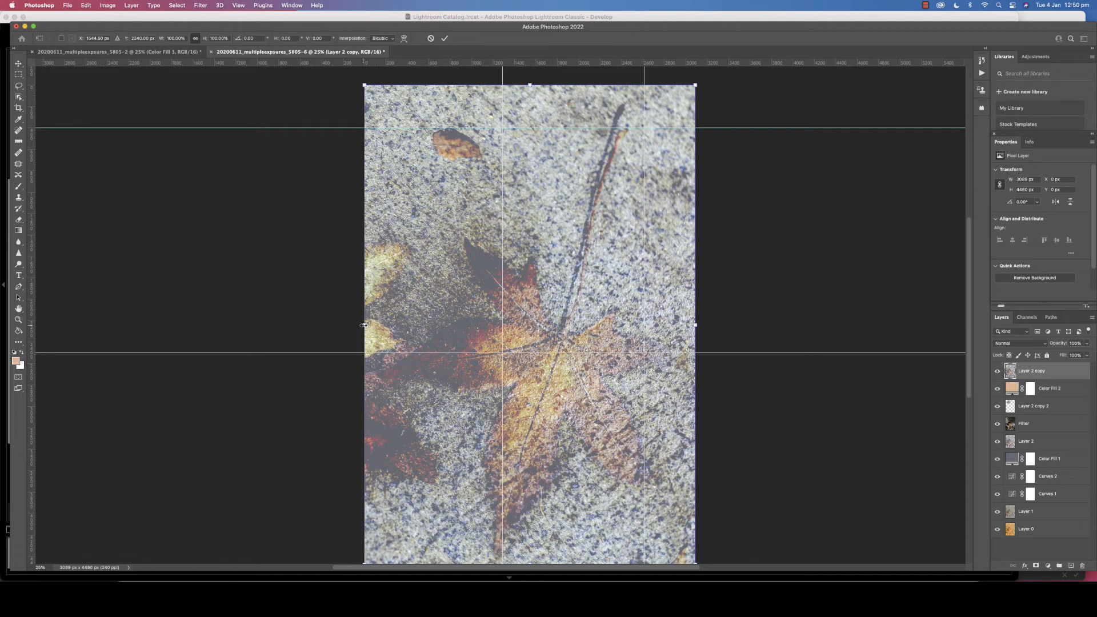
{"action": "left_click_drag", "start_coordinate": [363, 325], "coordinate": [502, 326]}
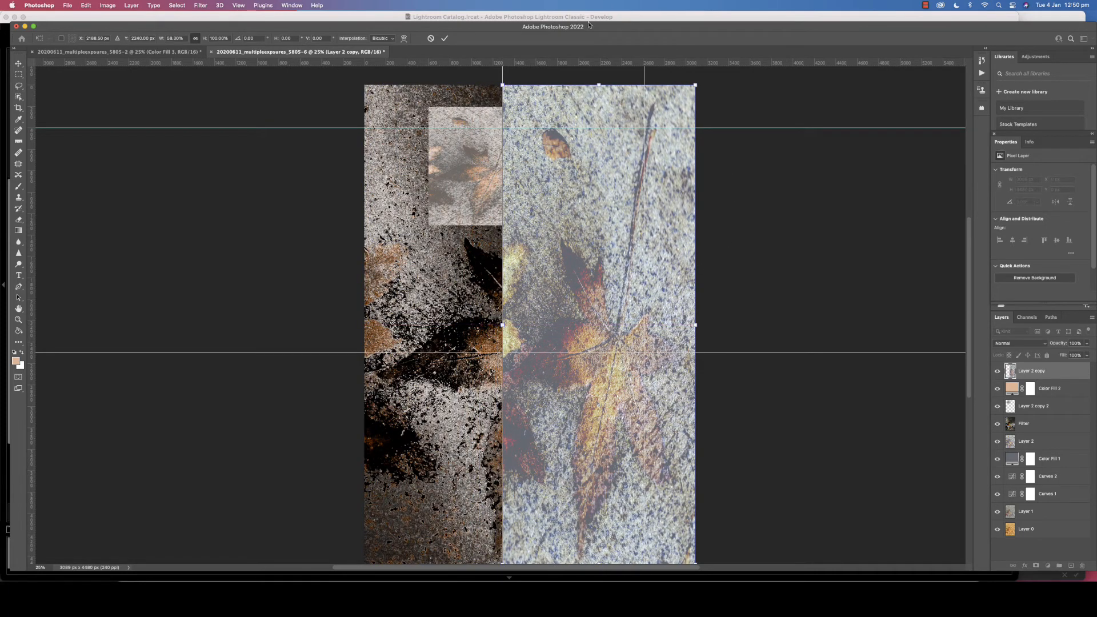
{"action": "left_click_drag", "start_coordinate": [605, 85], "coordinate": [605, 128]}
{"action": "left_click_drag", "start_coordinate": [695, 346], "coordinate": [645, 347]}
{"action": "scroll", "coordinate": [619, 407], "scroll_direction": "down", "scroll_amount": 3}
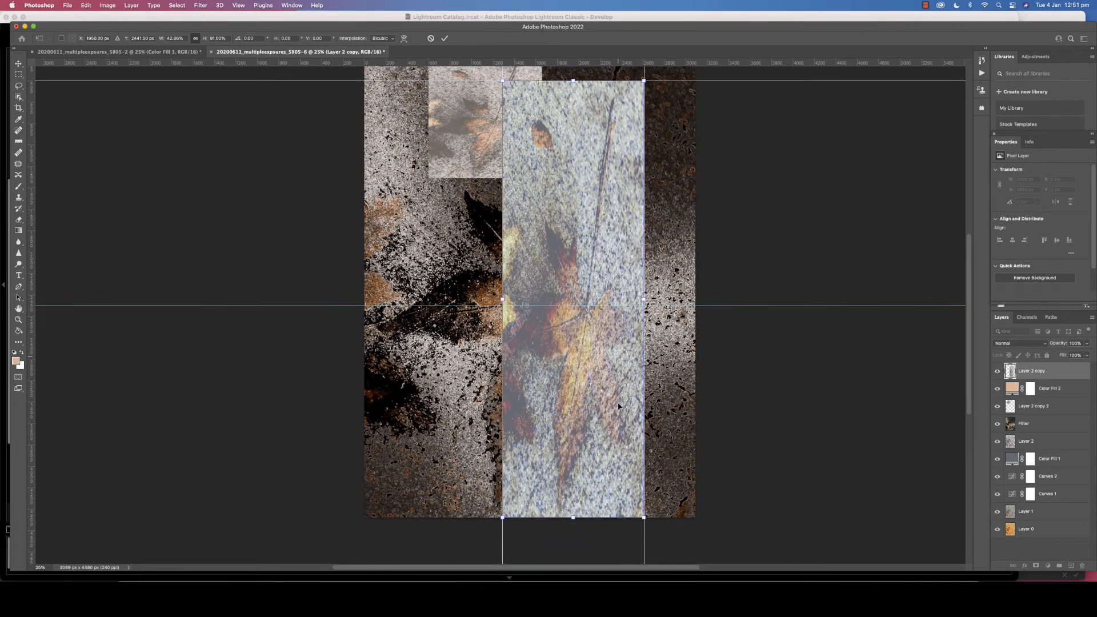
{"action": "left_click_drag", "start_coordinate": [573, 506], "coordinate": [560, 293]}
{"action": "scroll", "coordinate": [586, 253], "scroll_direction": "up", "scroll_amount": 3}
{"action": "scroll", "coordinate": [586, 253], "scroll_direction": "up", "scroll_amount": 2}
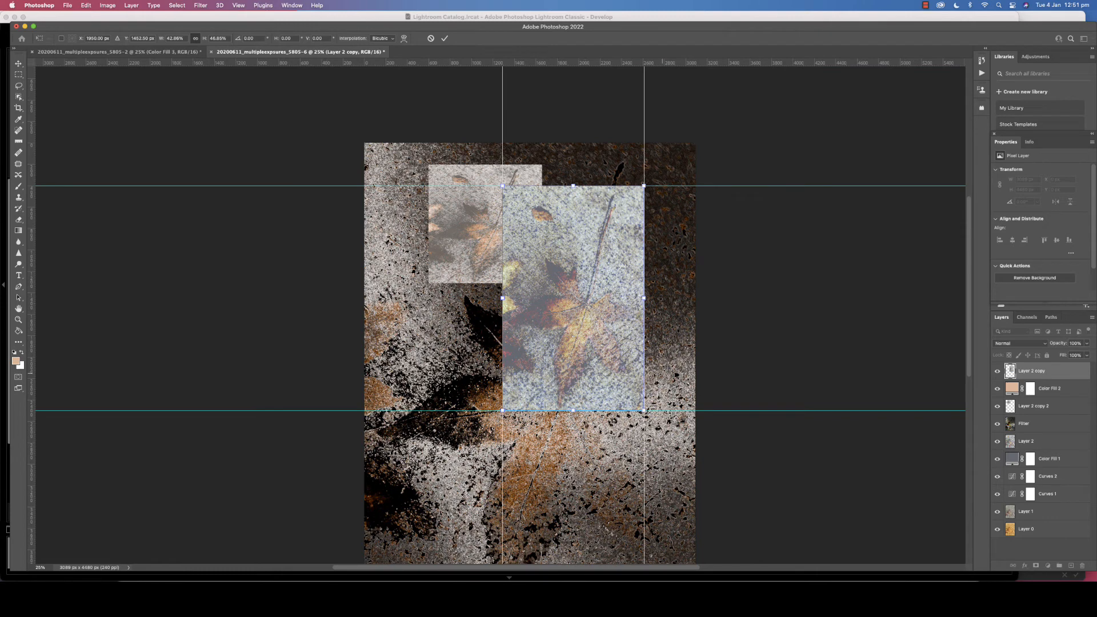
{"action": "scroll", "coordinate": [590, 306], "scroll_direction": "down", "scroll_amount": 3}
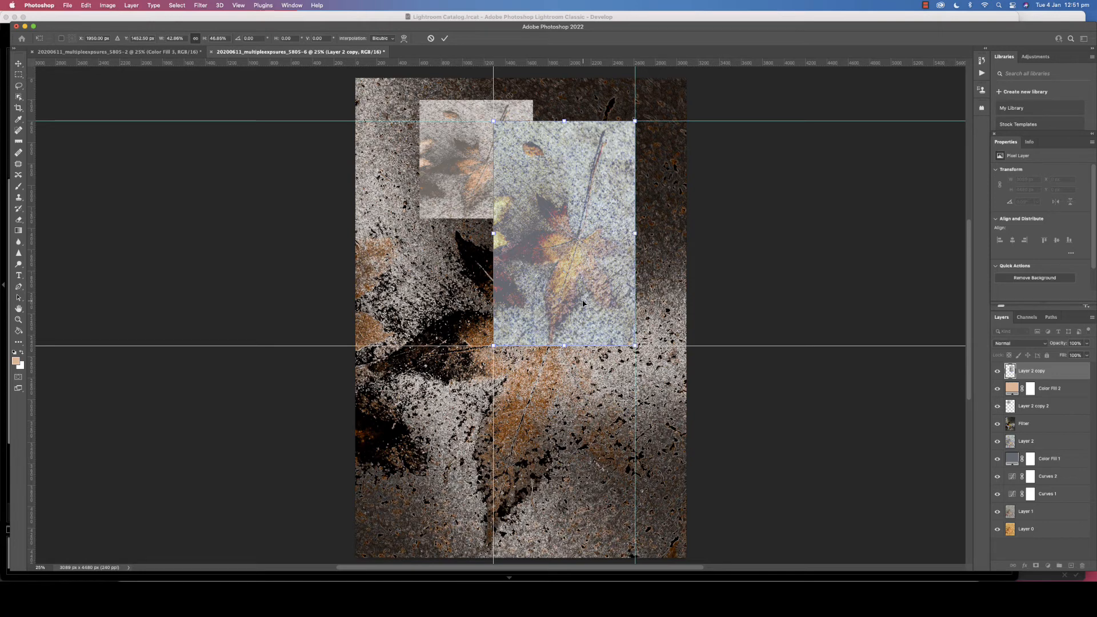
{"action": "left_click", "coordinate": [446, 39]}
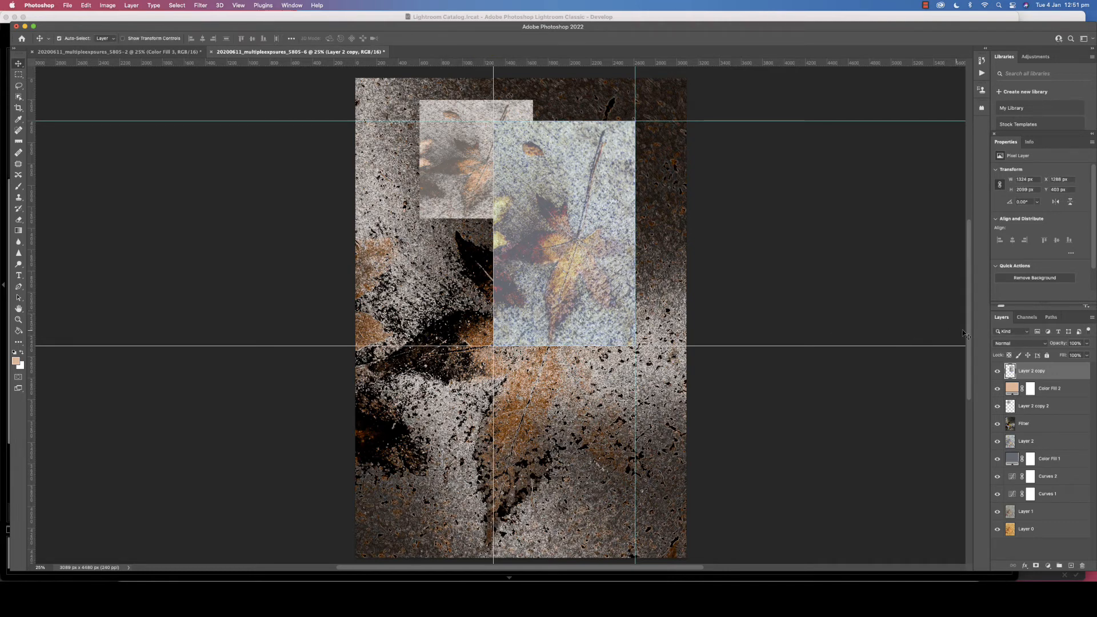
- Set the second inset layer's blend mode to Lighten and lower its opacity to 54%
{"action": "left_click", "coordinate": [1013, 344]}
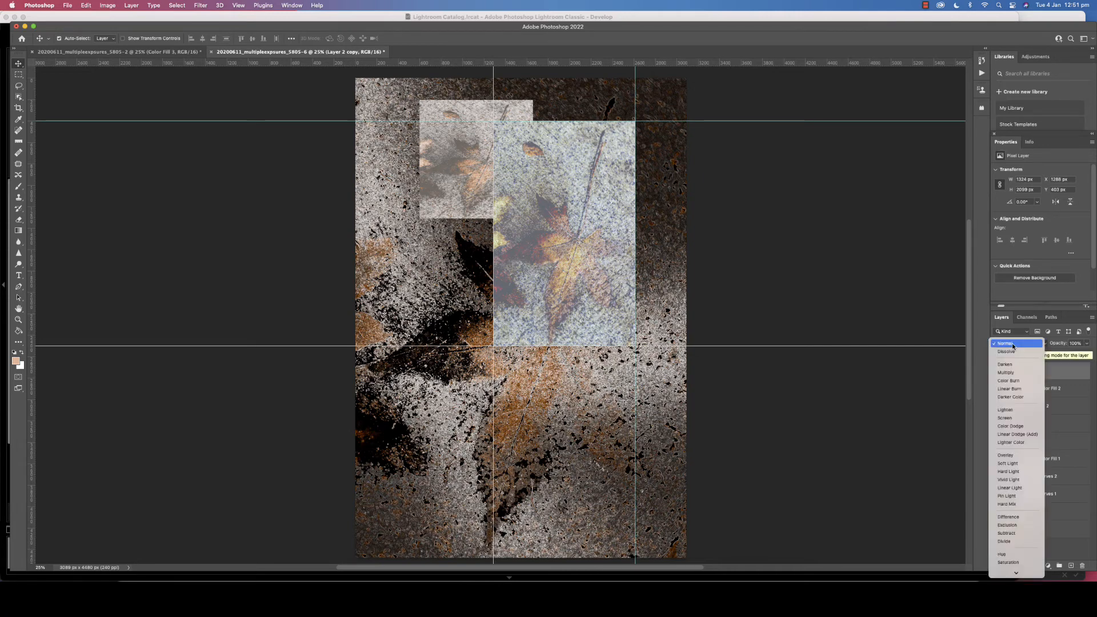
{"action": "left_click", "coordinate": [1013, 411]}
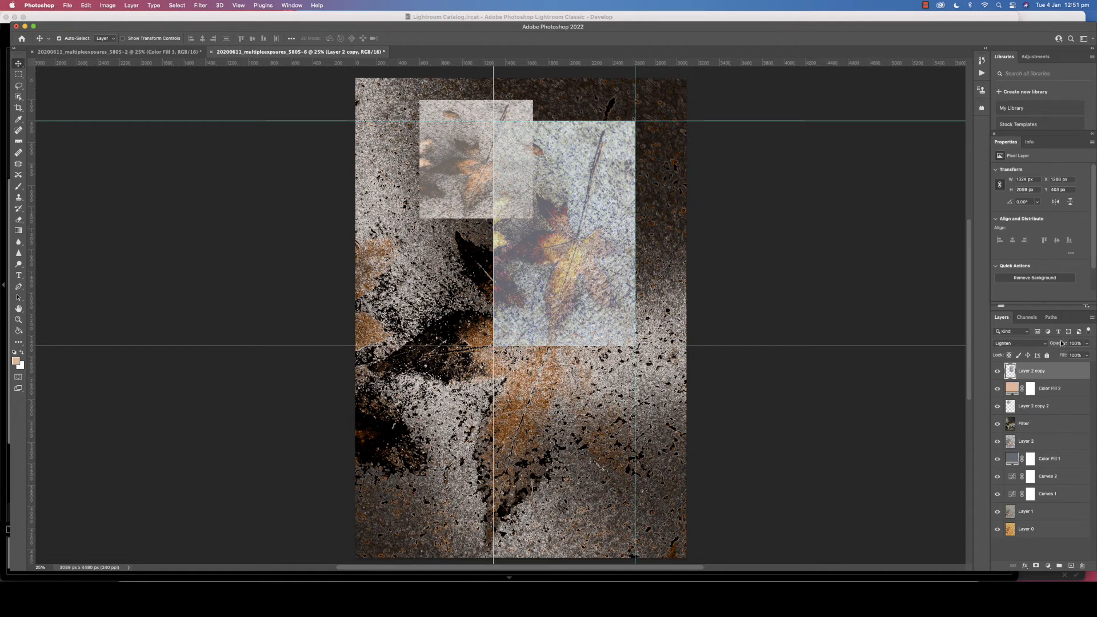
{"action": "scroll", "coordinate": [1061, 345], "scroll_direction": "left", "scroll_amount": 1}
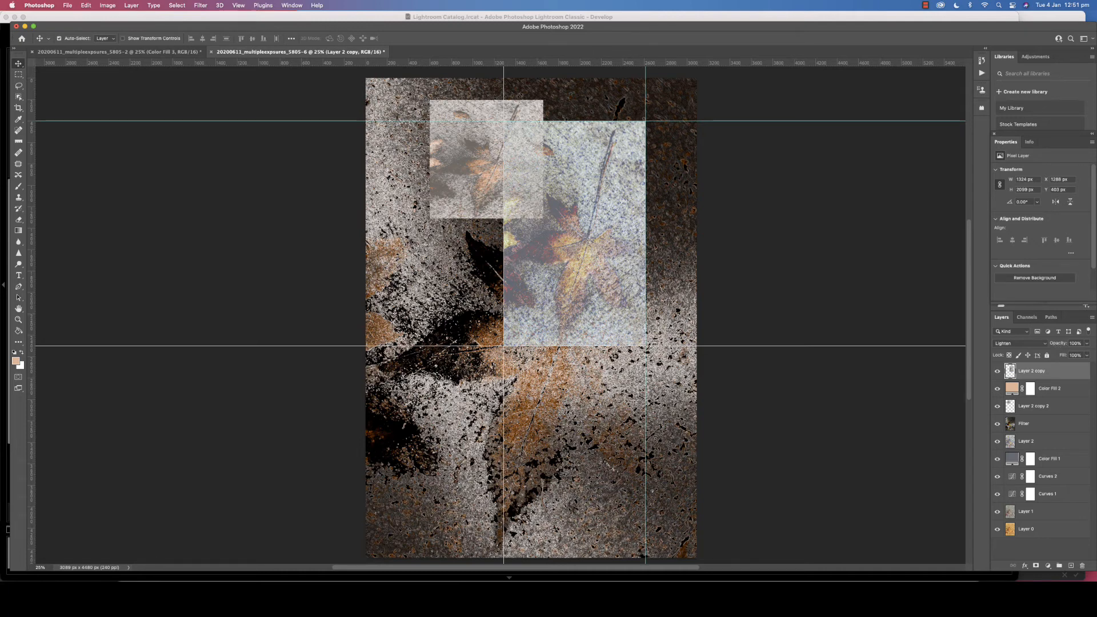
{"action": "left_click_drag", "start_coordinate": [1057, 347], "coordinate": [1040, 345]}
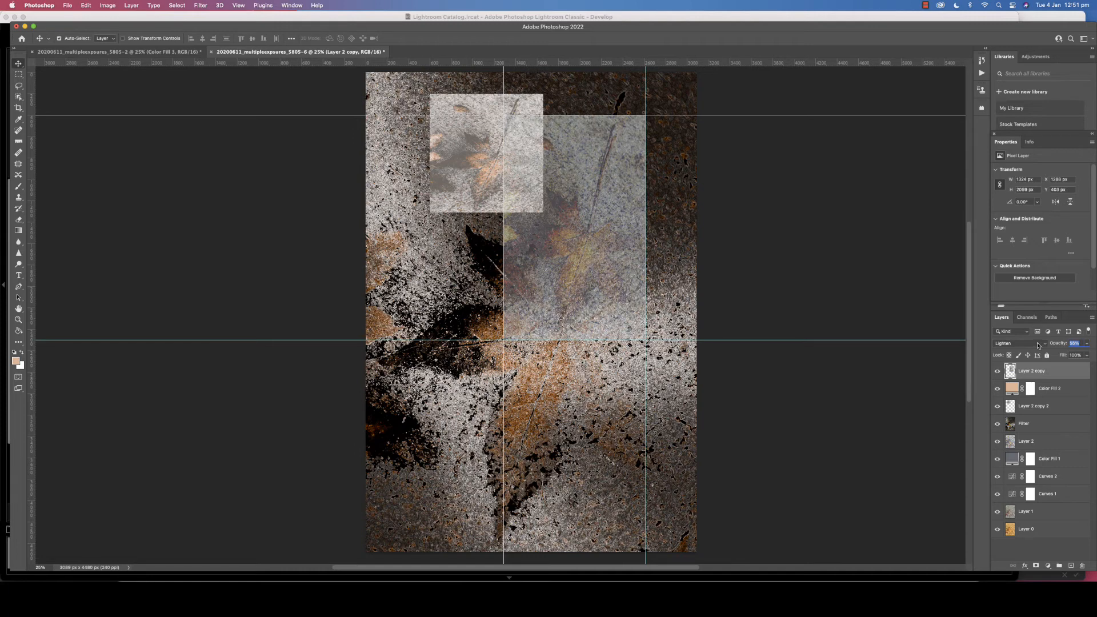
{"action": "left_click_drag", "start_coordinate": [1038, 346], "coordinate": [1039, 346]}
- Check the composition with the guides hidden, and clear all guides around the larger inset
{"action": "key", "text": "super+semicolon"}
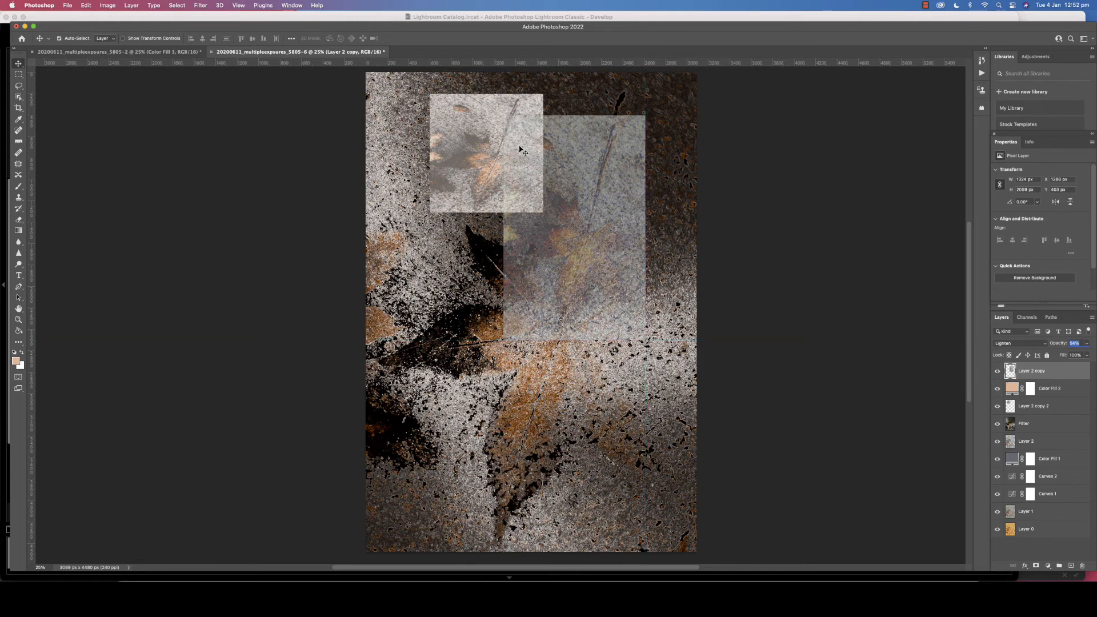
{"action": "key", "text": "super+semicolon"}
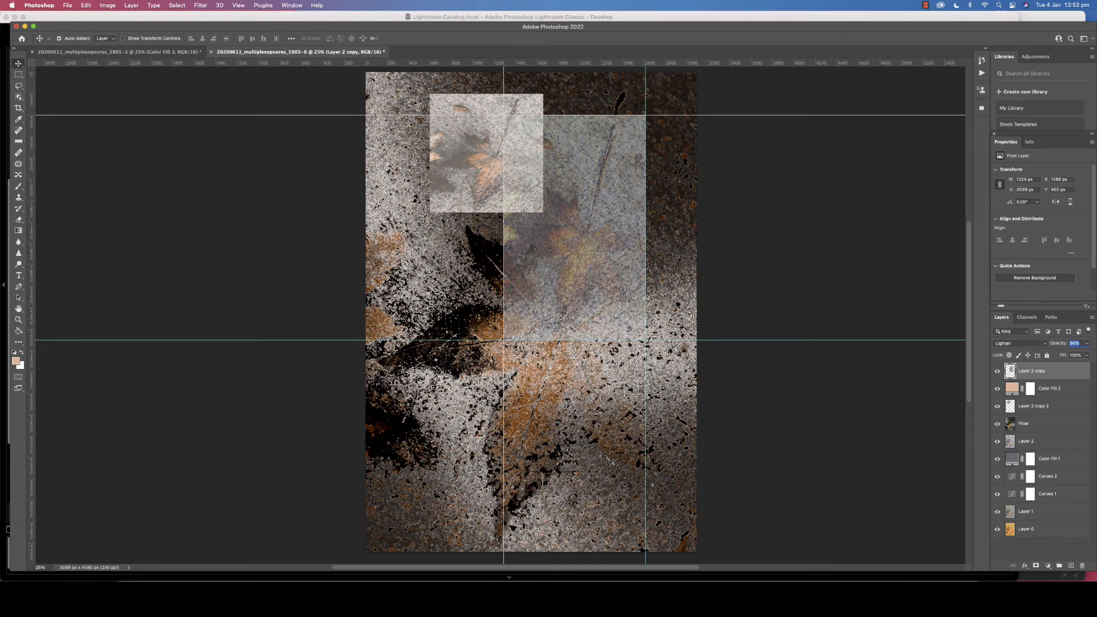
{"action": "left_click", "coordinate": [239, 5]}
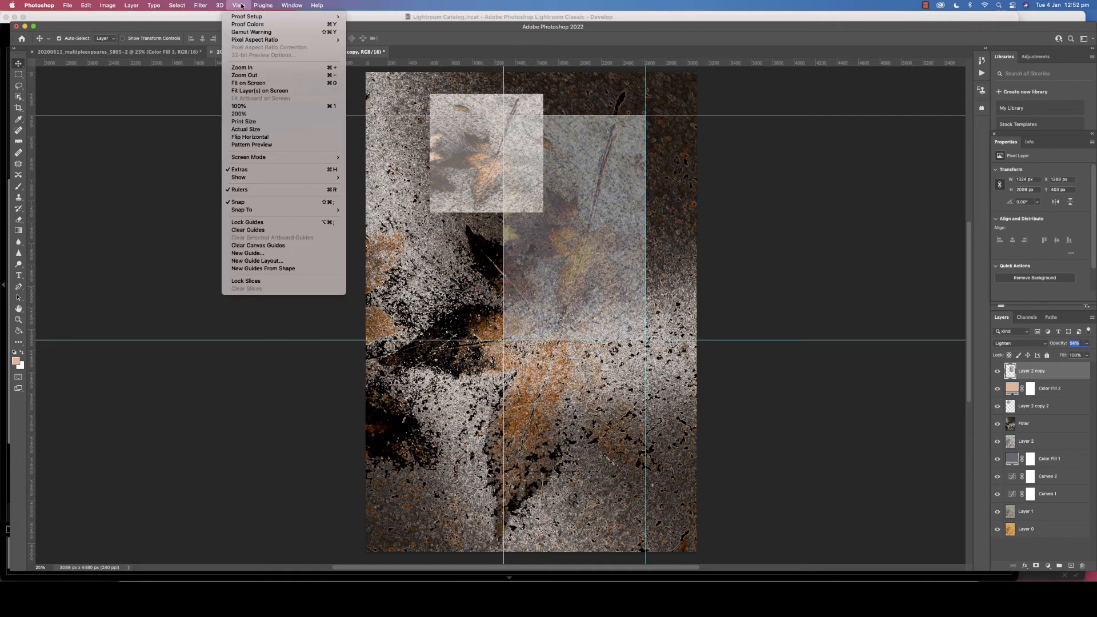
{"action": "left_click", "coordinate": [269, 231]}
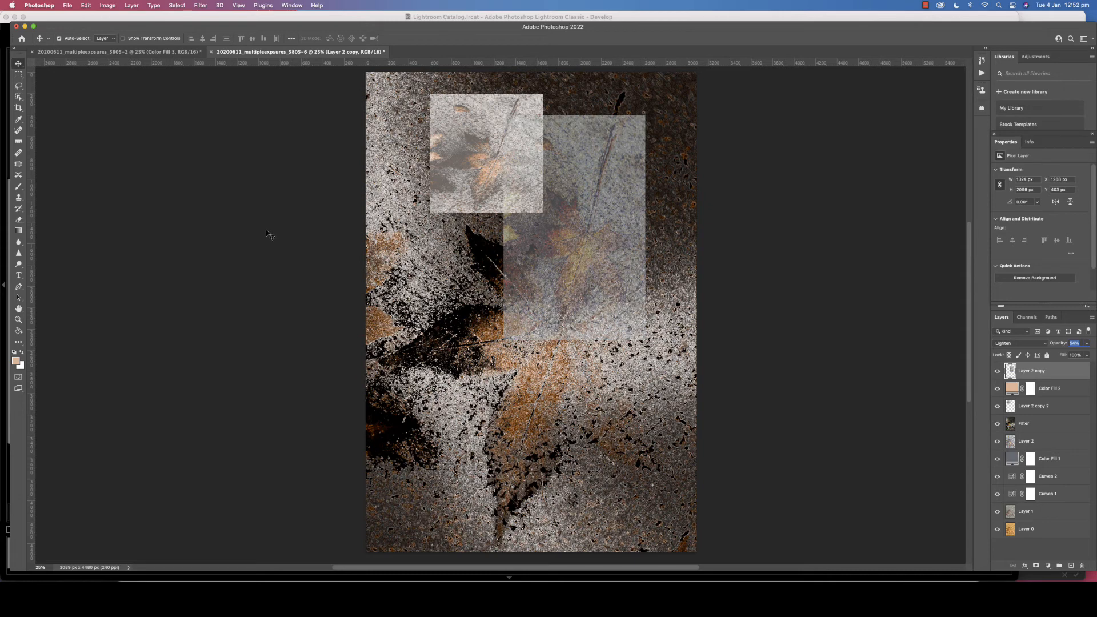
- Add a Hue/Saturation adjustment layer above all layers and slightly raise the Master hue and saturation
{"action": "left_click", "coordinate": [1048, 566]}
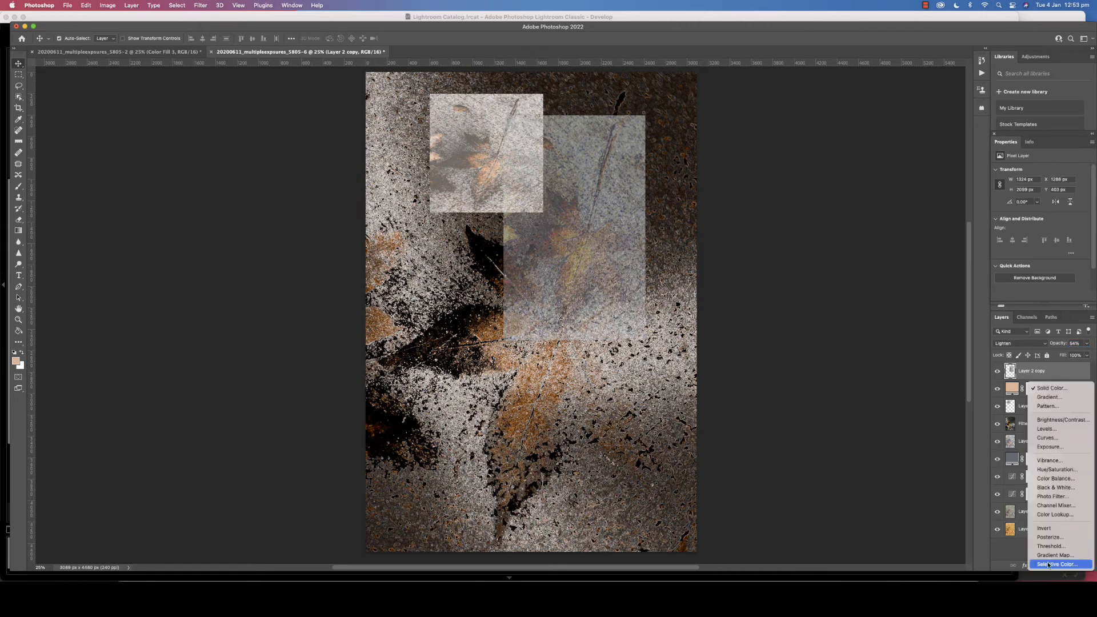
{"action": "left_click", "coordinate": [1058, 471]}
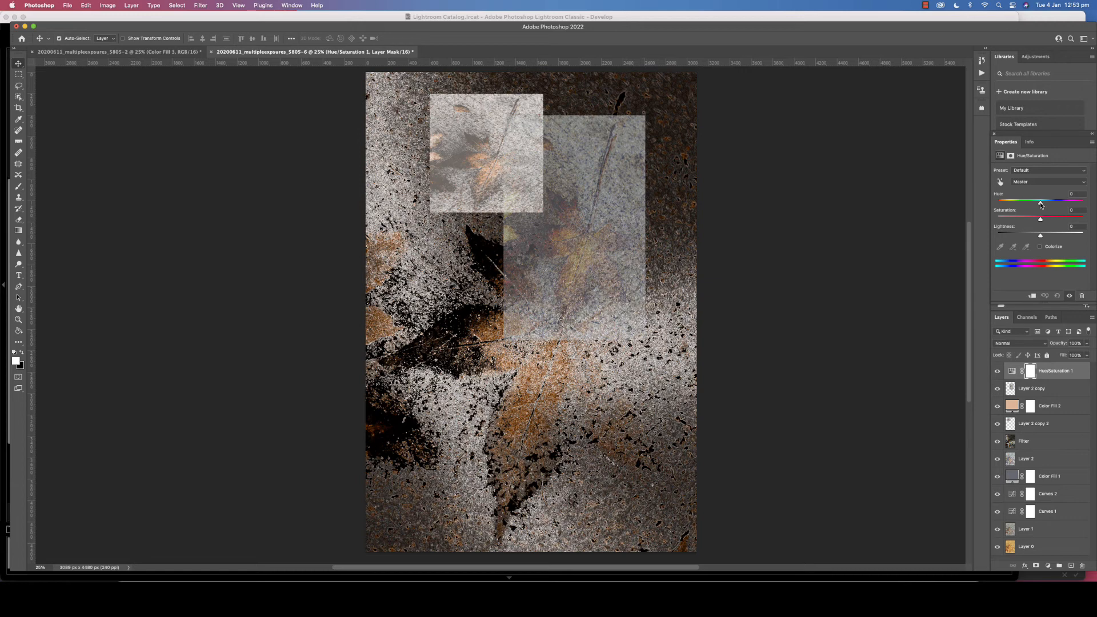
{"action": "left_click_drag", "start_coordinate": [1041, 204], "coordinate": [1044, 204]}
{"action": "left_click_drag", "start_coordinate": [1041, 221], "coordinate": [1049, 220]}
- Set the Reds hue to -3 and saturation to +25 in the Hue/Saturation layer, and compare the image with the adjustment off and on
{"action": "left_click", "coordinate": [1045, 182]}
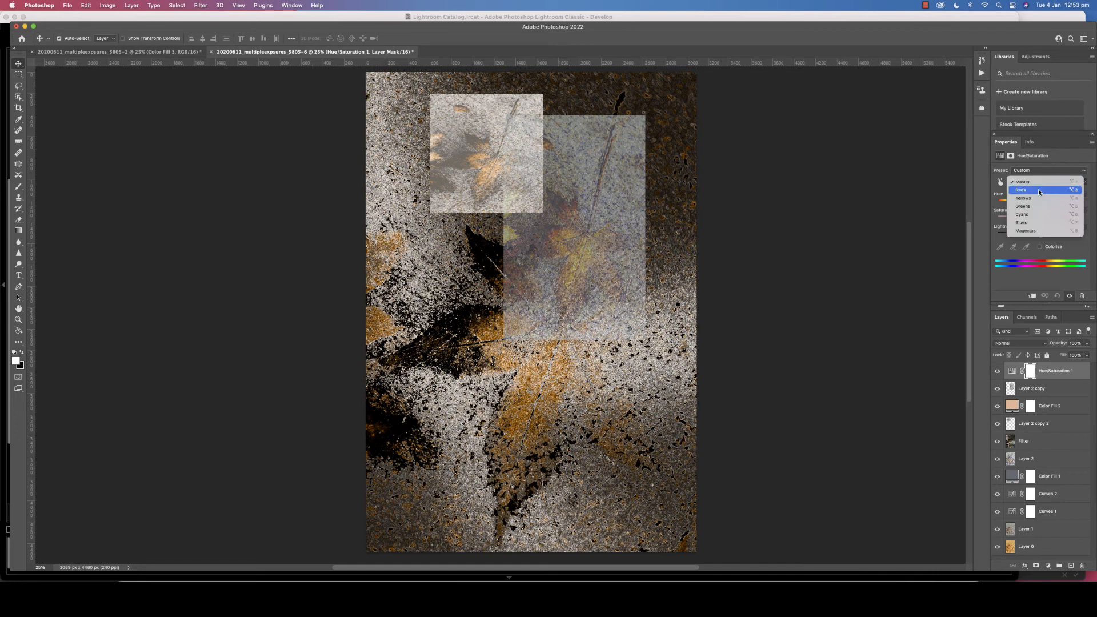
{"action": "left_click", "coordinate": [1039, 190]}
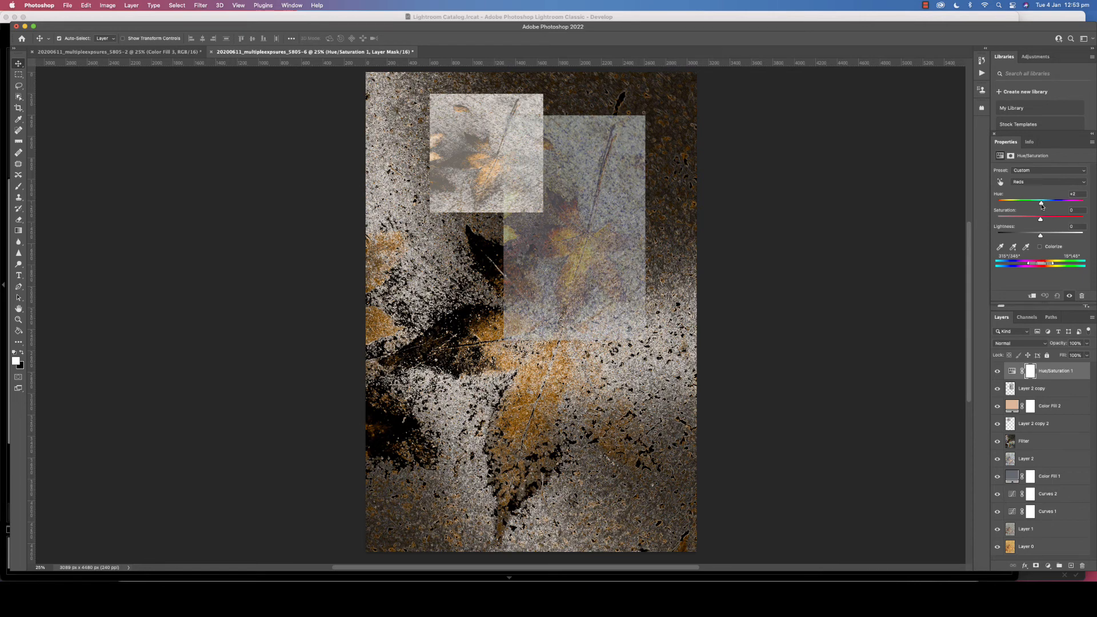
{"action": "left_click_drag", "start_coordinate": [1041, 206], "coordinate": [1039, 206]}
{"action": "left_click_drag", "start_coordinate": [1041, 219], "coordinate": [1050, 220]}
{"action": "left_click", "coordinate": [998, 372]}
{"action": "left_click", "coordinate": [997, 372]}
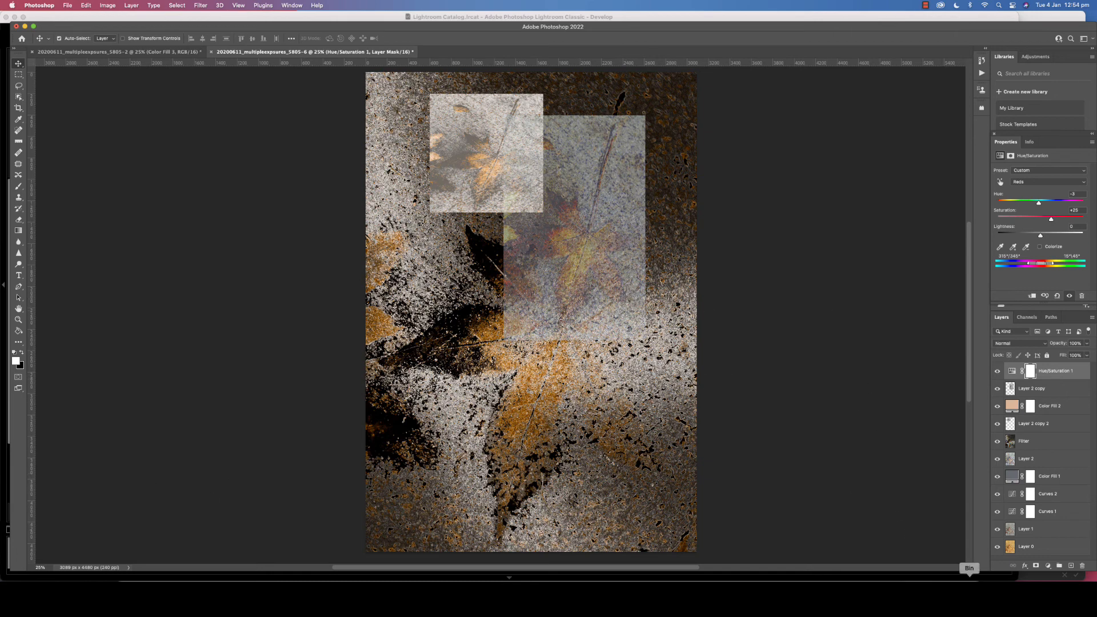
- Add a Levels adjustment layer on top with the black input at 21 and midtones at 0.88, keeping that layer selected
{"action": "left_click", "coordinate": [1048, 566]}
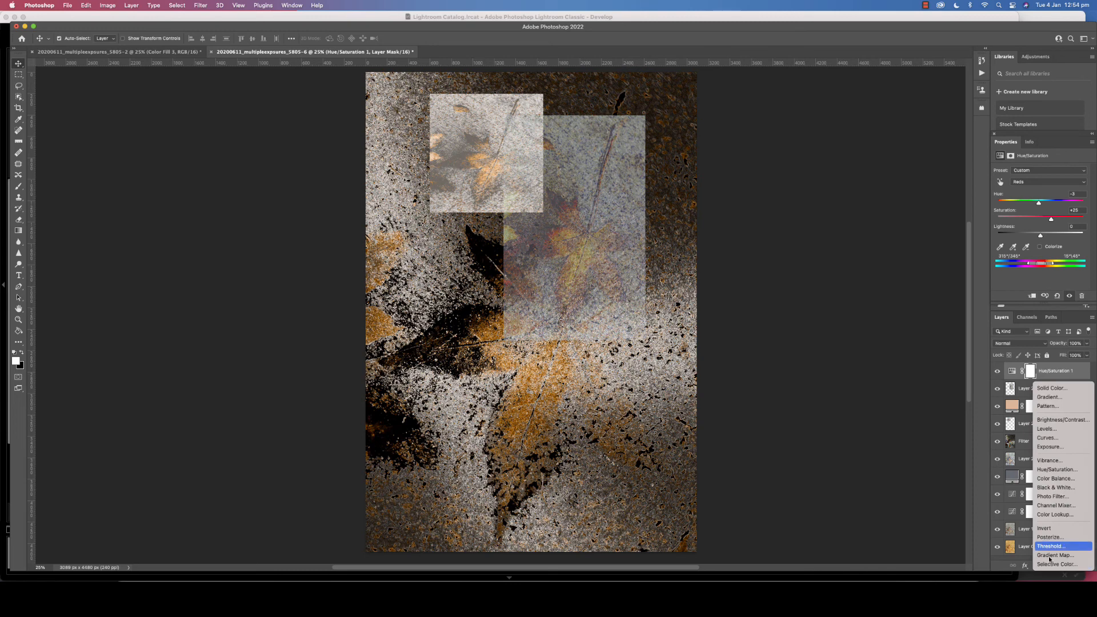
{"action": "left_click", "coordinate": [1042, 429]}
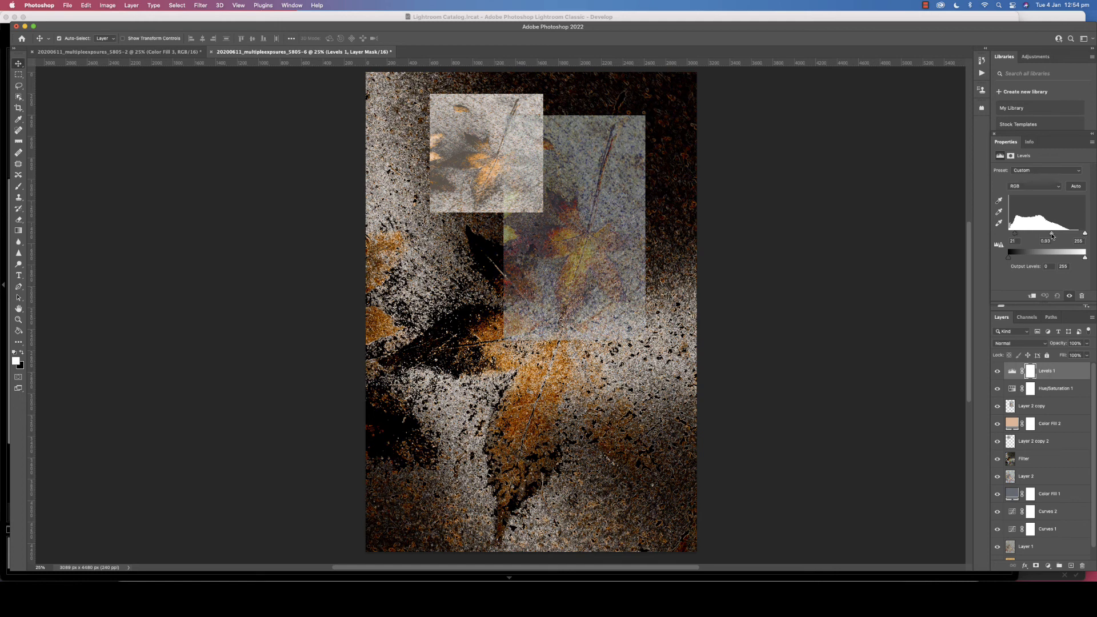
{"action": "left_click_drag", "start_coordinate": [1052, 235], "coordinate": [1054, 236]}
{"action": "scroll", "coordinate": [913, 390], "scroll_direction": "down", "scroll_amount": 1}
{"action": "left_click", "coordinate": [913, 391]}
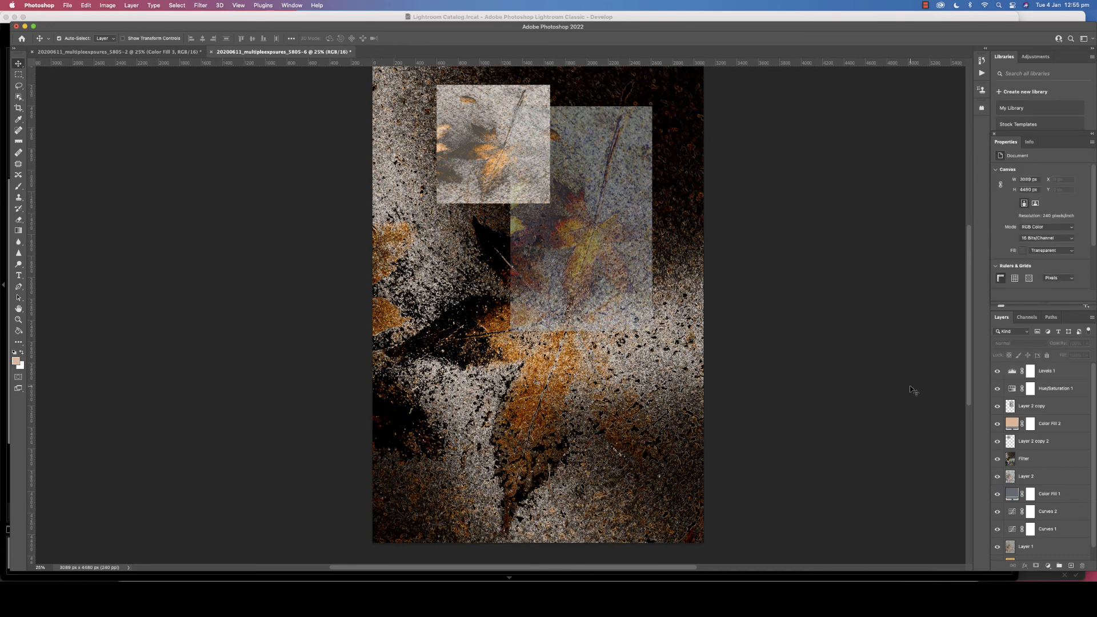
{"action": "left_click", "coordinate": [1053, 373]}
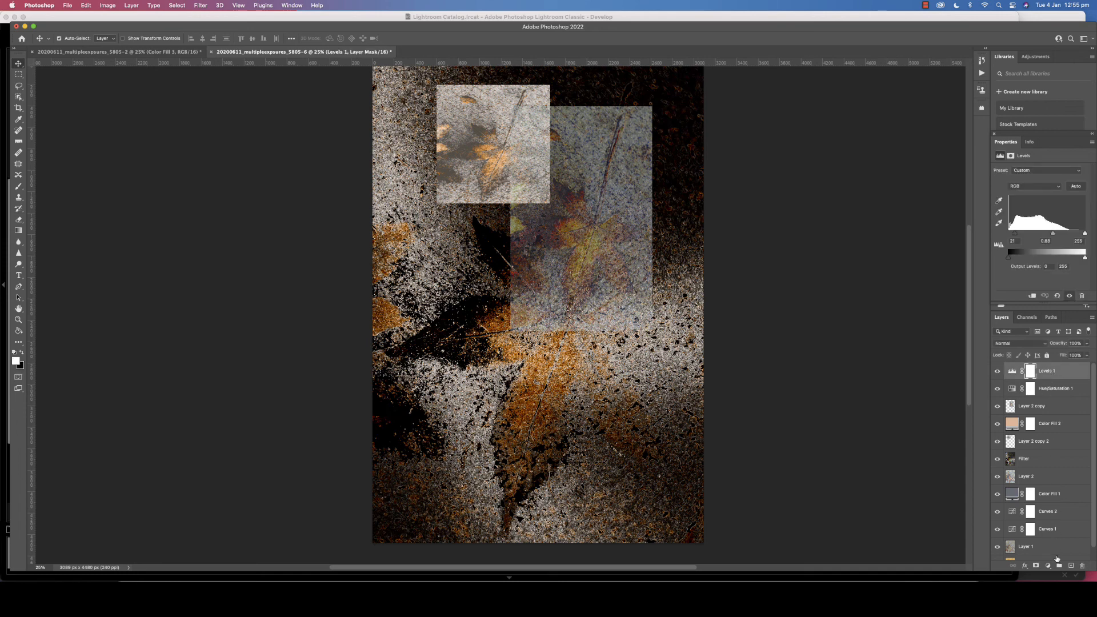
- Stamp all visible layers into a new merged pixel layer at the top of the layer stack
{"action": "scroll", "coordinate": [1036, 475], "scroll_direction": "down", "scroll_amount": 1}
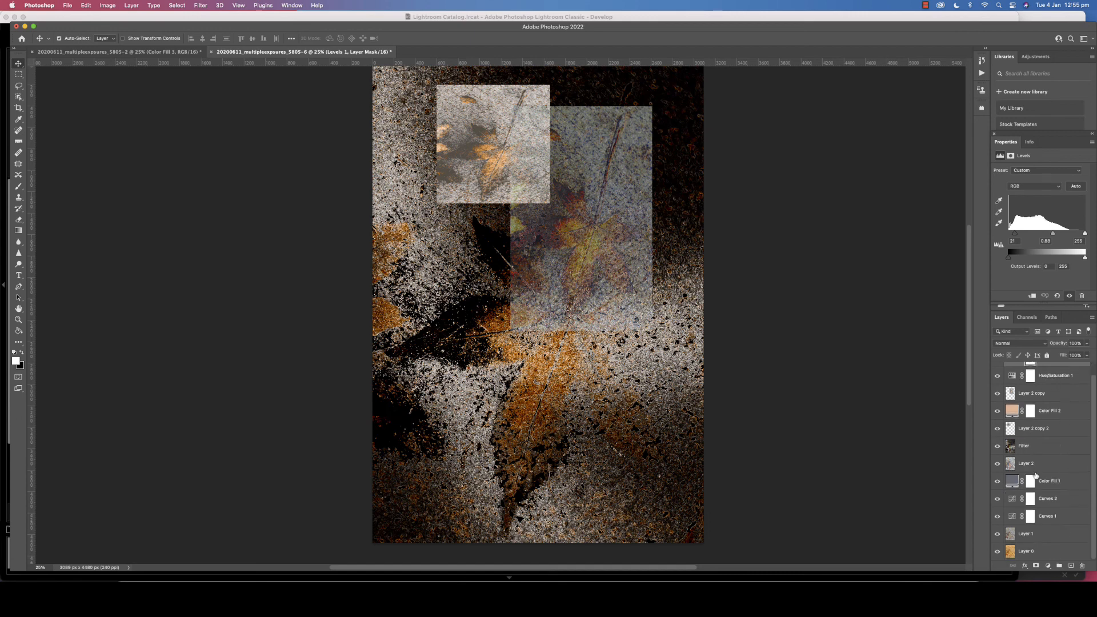
{"action": "scroll", "coordinate": [1036, 475], "scroll_direction": "up", "scroll_amount": 1}
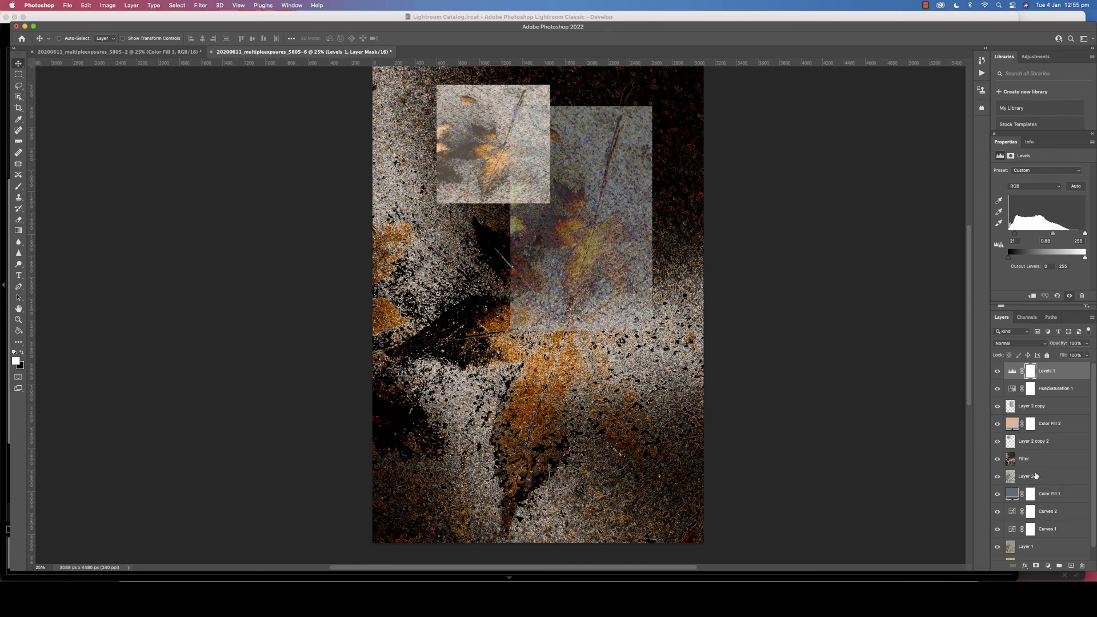
{"action": "key", "text": "super+alt+shift+e"}
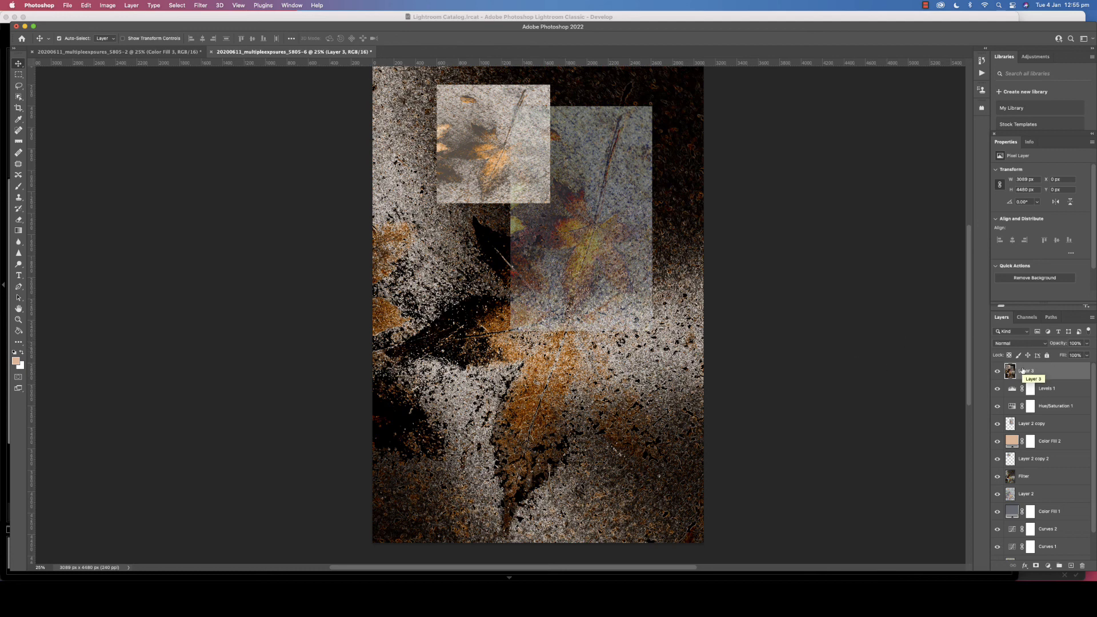
- View the finished composition in full-screen mode on a black background with the rulers hidden
{"action": "scroll", "coordinate": [872, 371], "scroll_direction": "right", "scroll_amount": 3}
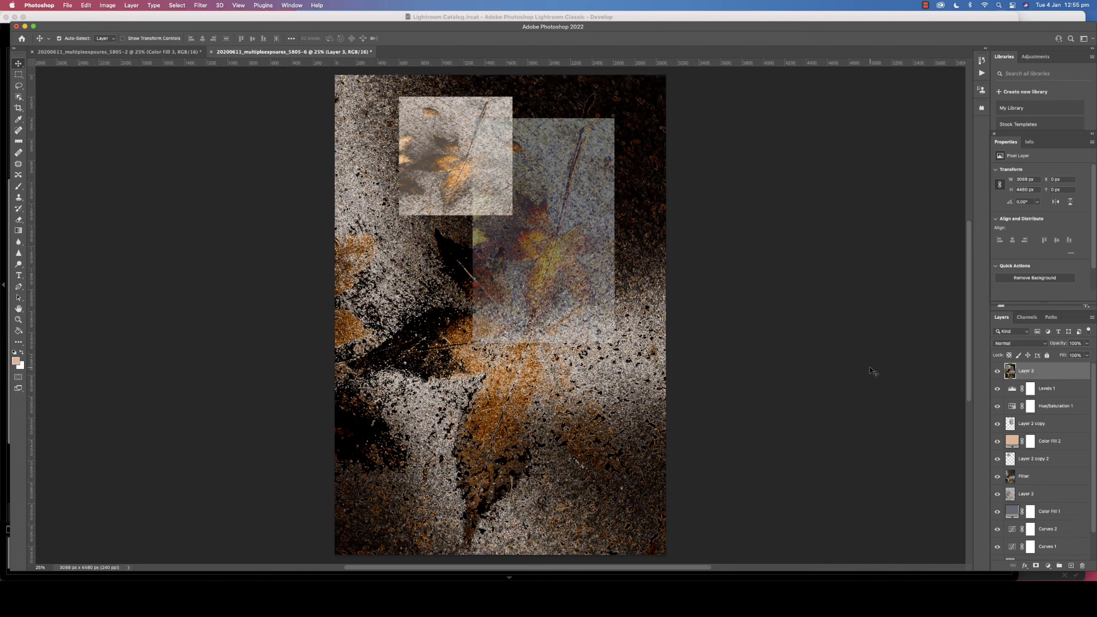
{"action": "key", "text": "f"}
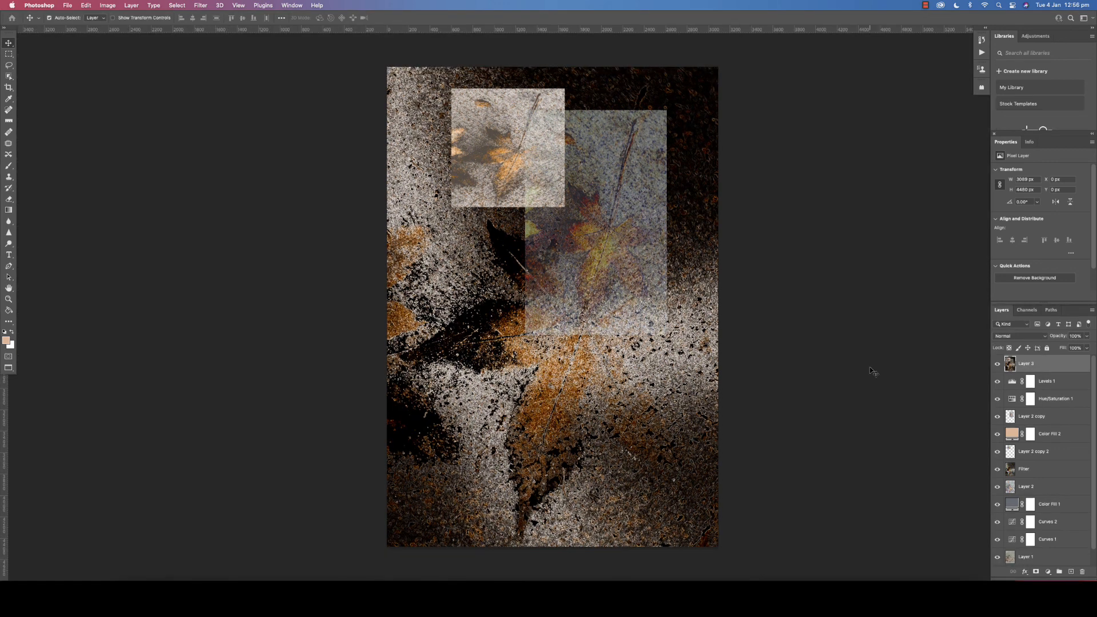
{"action": "key", "text": "f"}
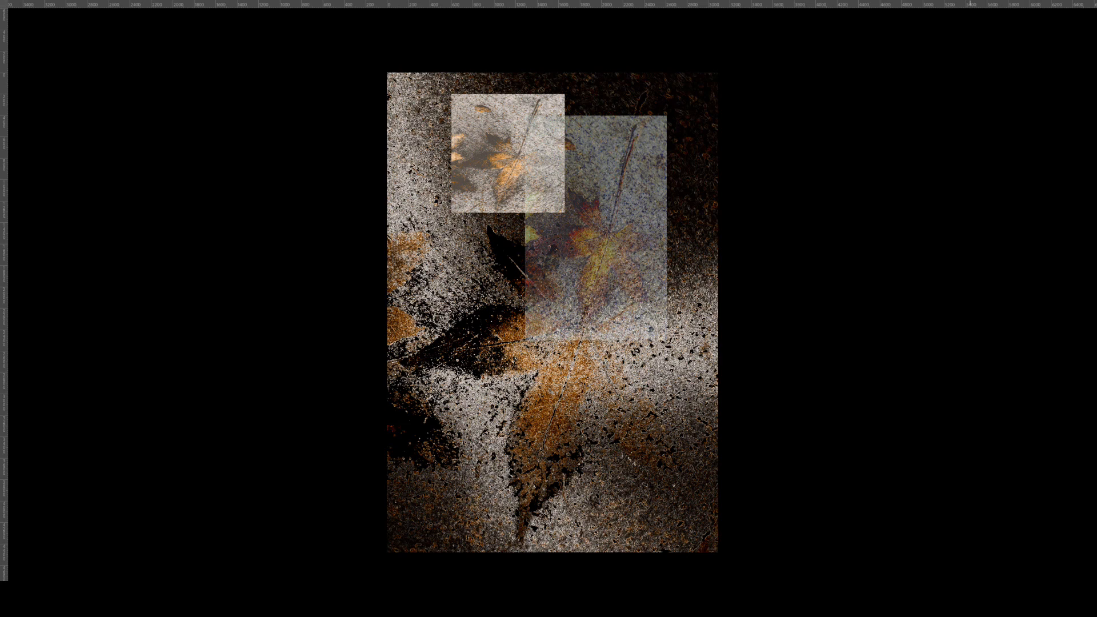
{"action": "key", "text": "ctrl+r"}
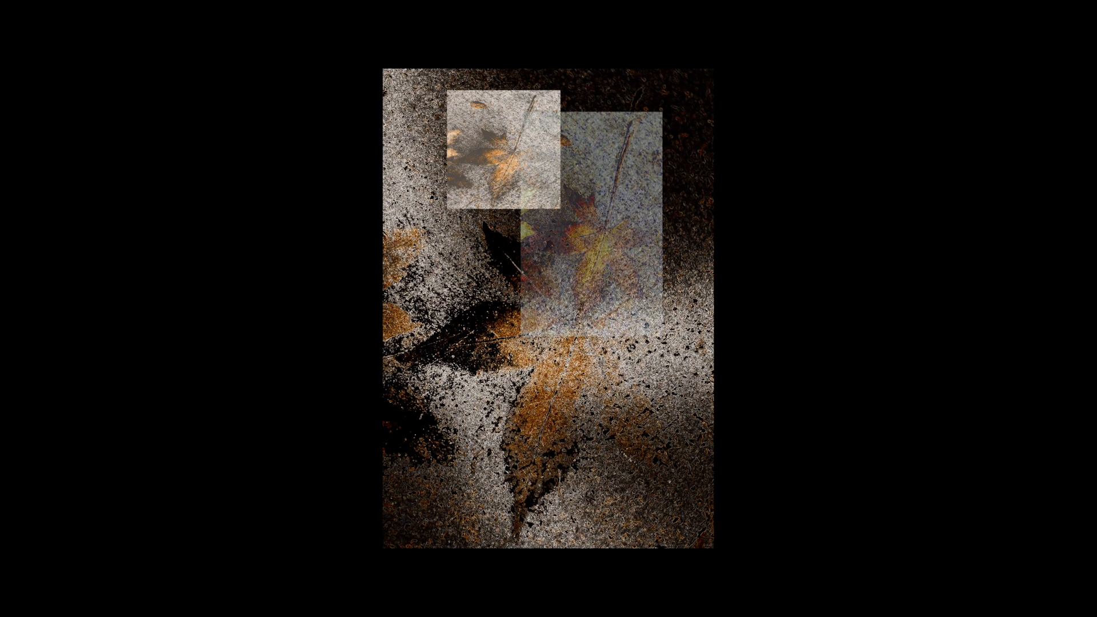